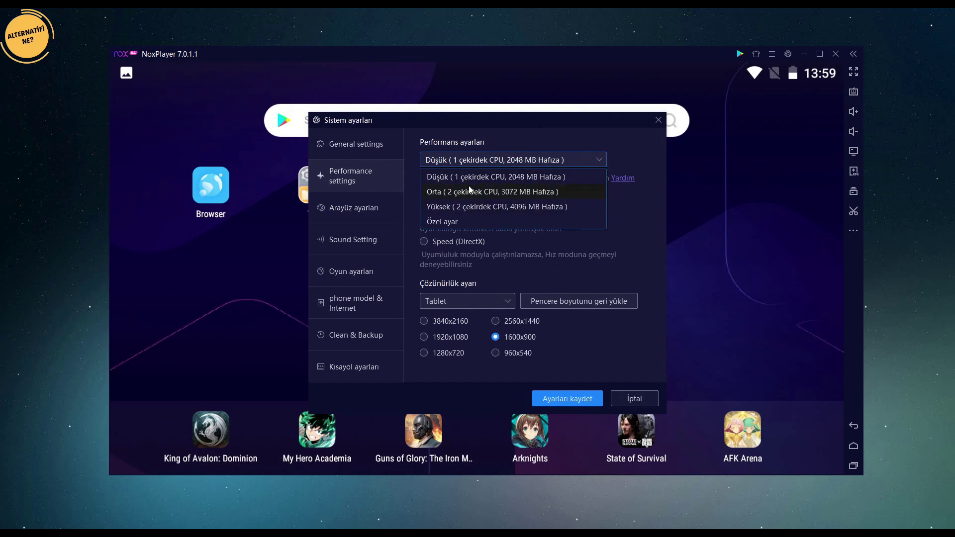
pyautogui.click(458, 220)
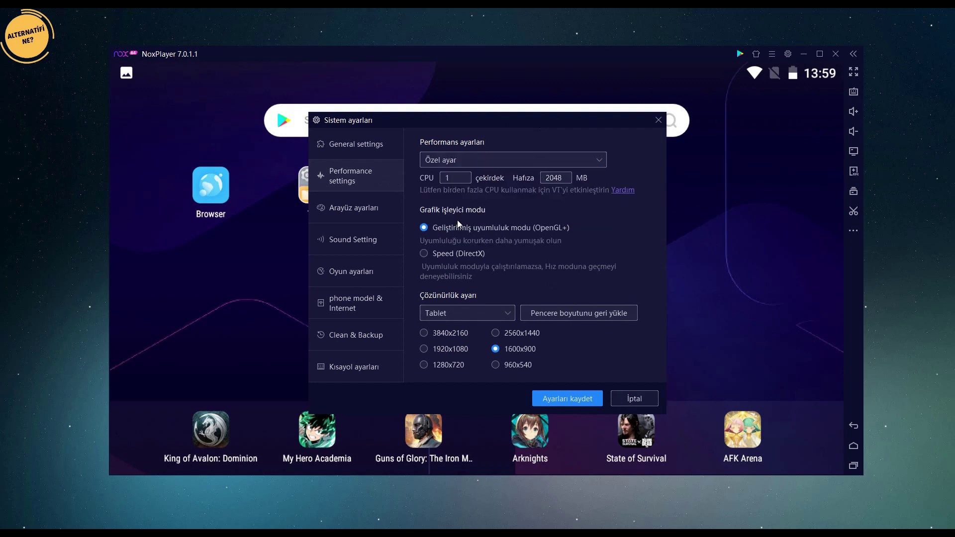
pyautogui.click(564, 178)
pyautogui.click(636, 400)
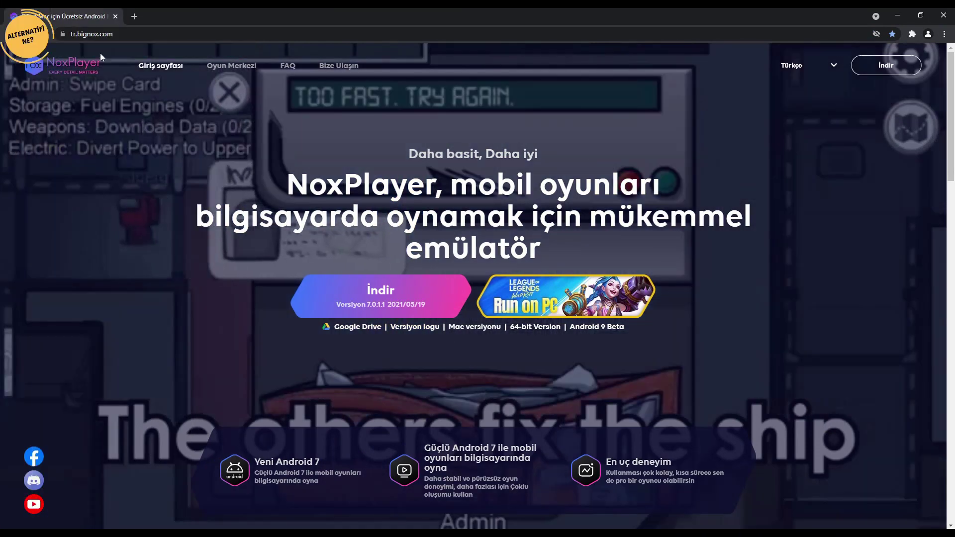
# Start downloading the 64-bit NoxPlayer installer from tr.bignox.com to the desktop and cancel the download
pyautogui.click(100, 34)
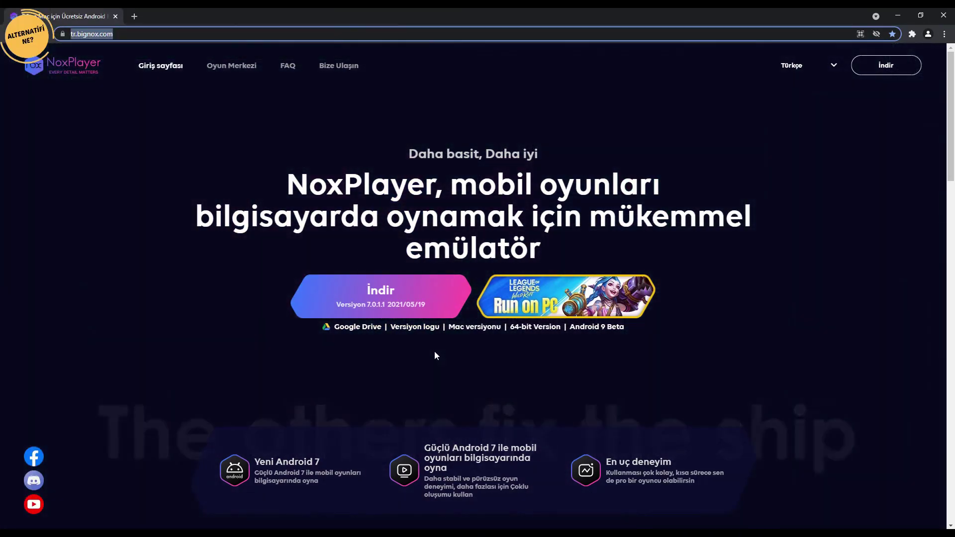
pyautogui.click(435, 355)
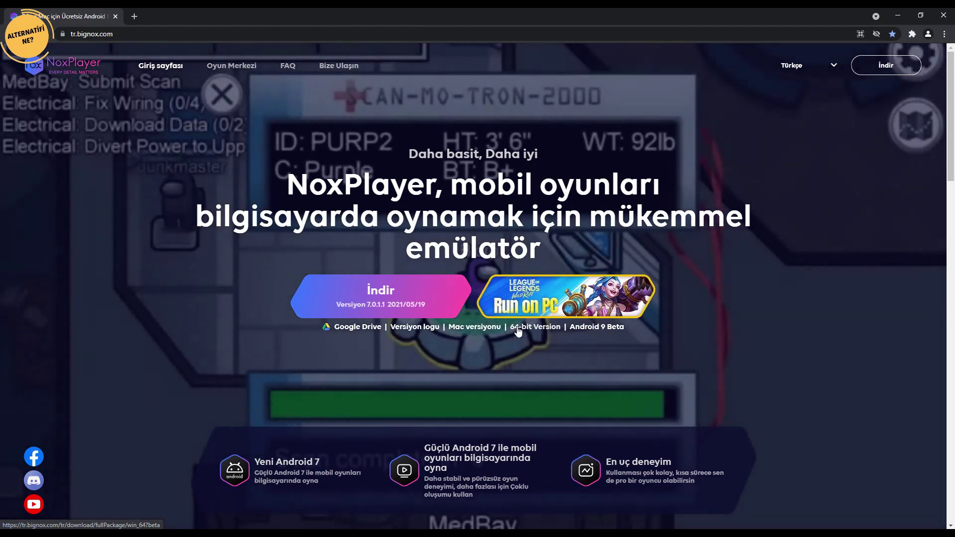
pyautogui.click(517, 328)
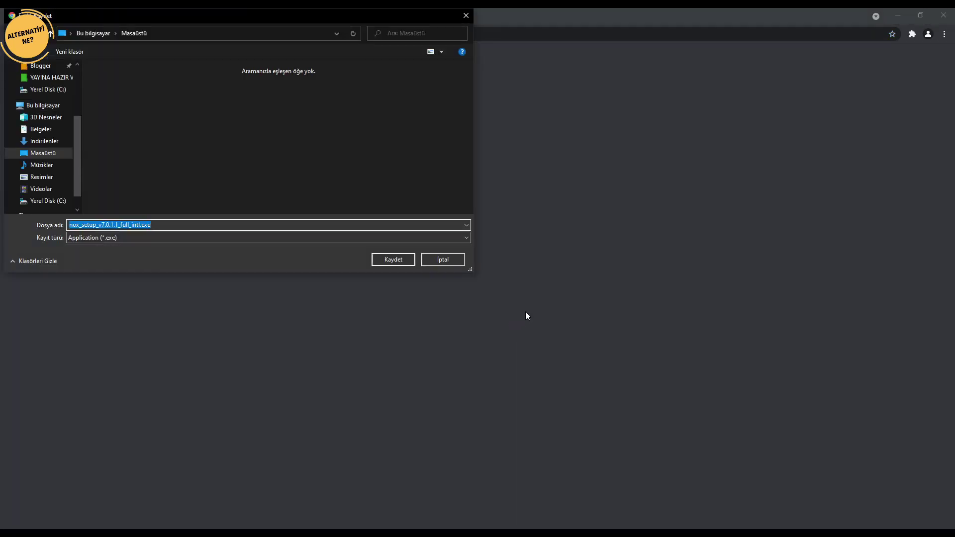
pyautogui.click(399, 263)
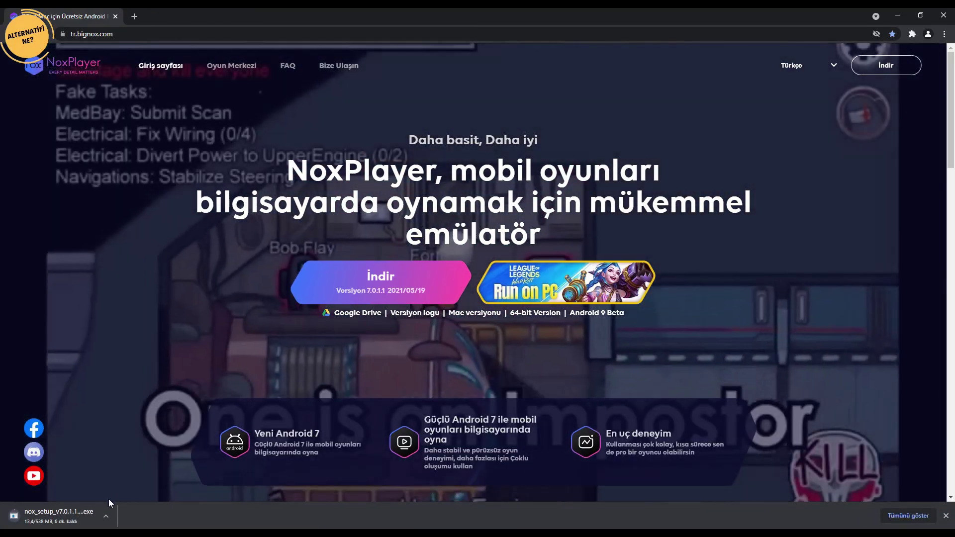
pyautogui.click(106, 516)
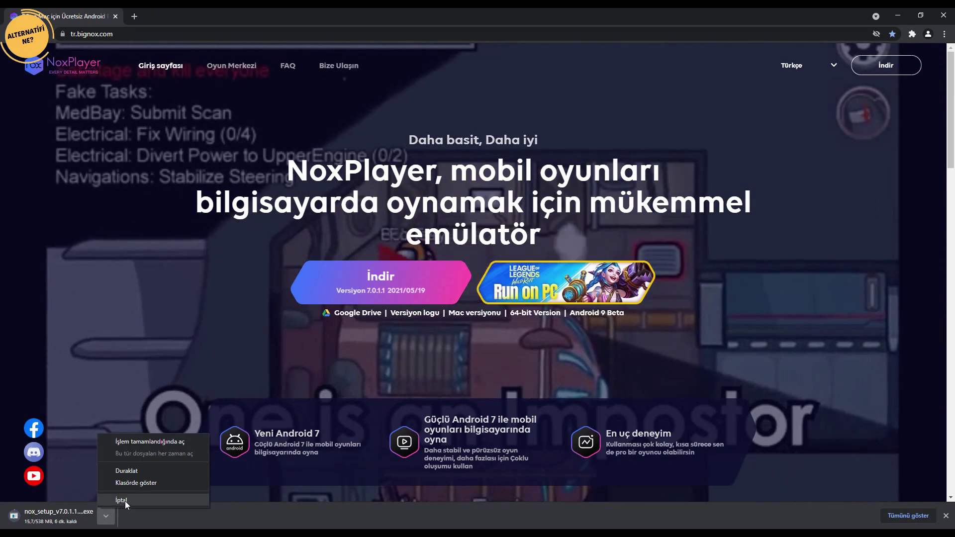
pyautogui.click(124, 500)
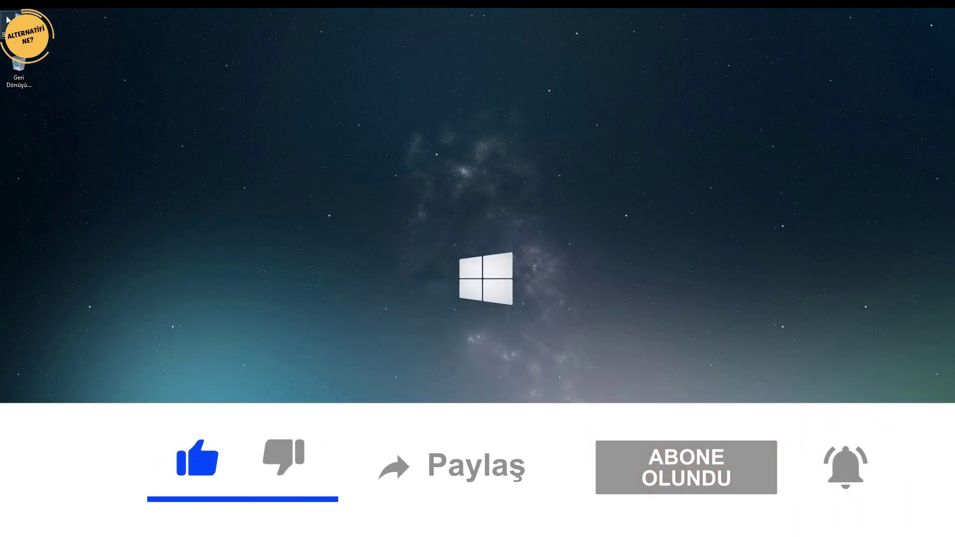
# Open the computer's Downloads folder (İndirilenler) and run nox_setup_v7.0.1.1_full_intl.exe
pyautogui.doubleClick(7, 20)
pyautogui.click(355, 357)
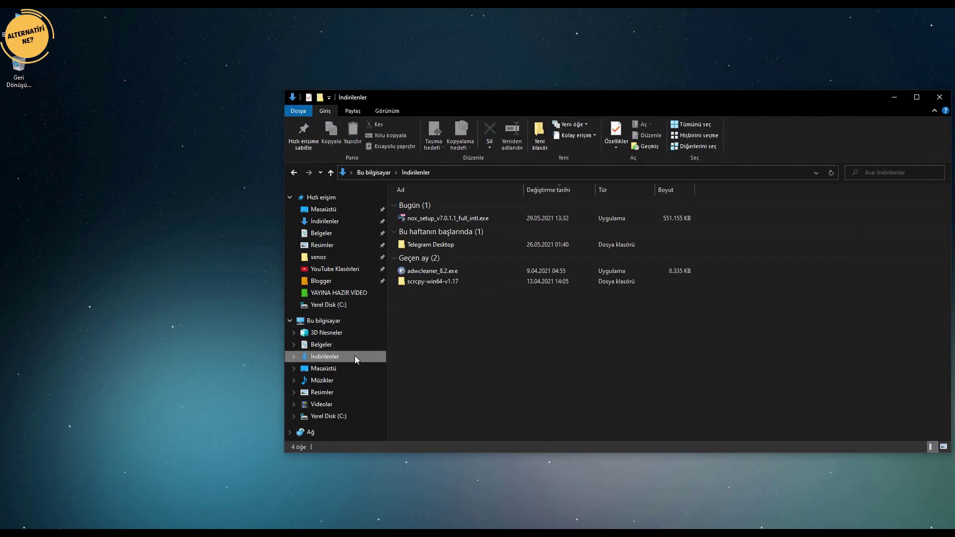
pyautogui.doubleClick(511, 219)
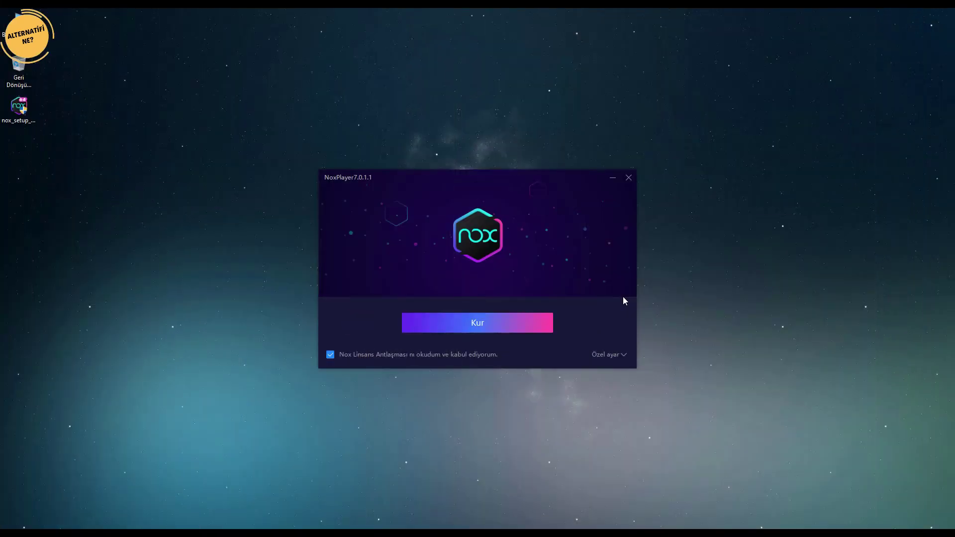
# Turn off the desktop shortcut in the installer's custom options and install NoxPlayer in the default folder
pyautogui.click(611, 354)
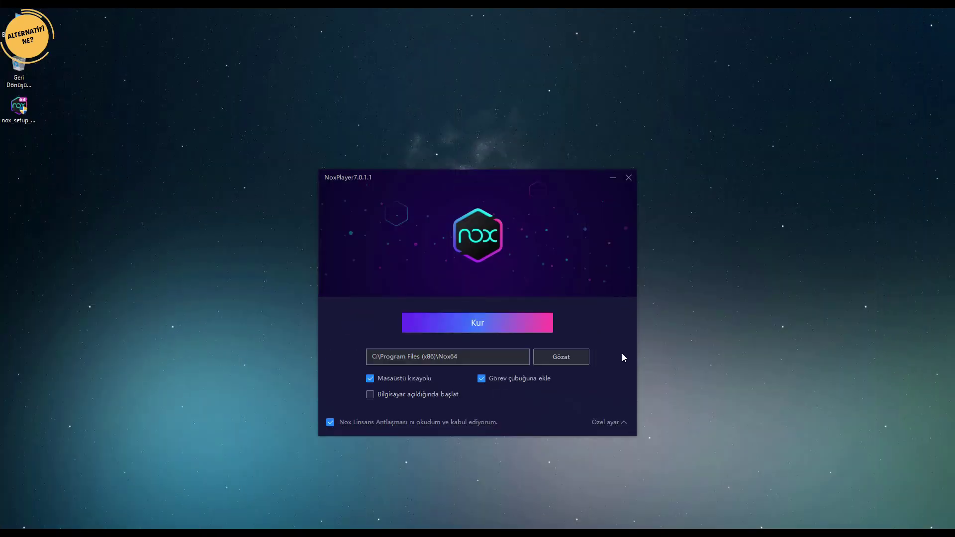
pyautogui.click(370, 379)
pyautogui.click(506, 321)
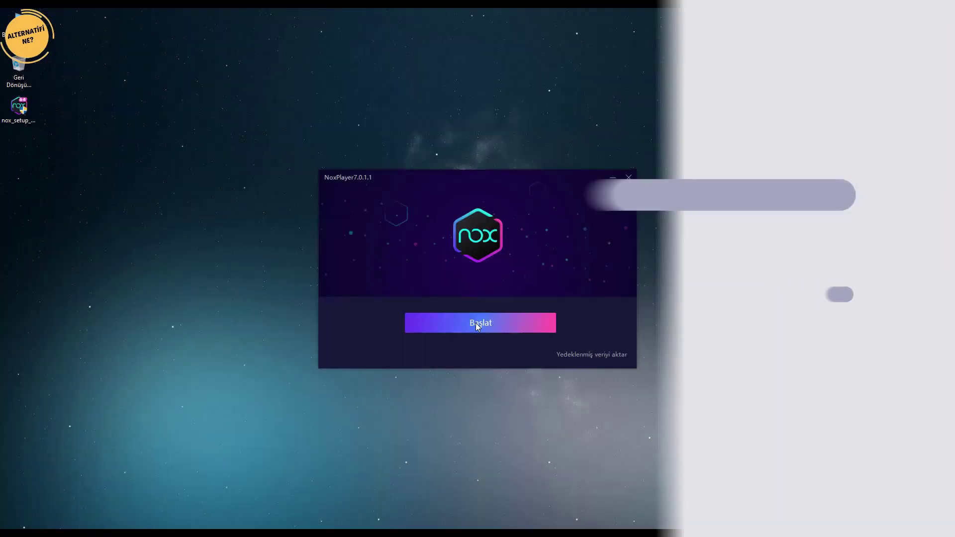
# Launch the newly installed NoxPlayer and postpone the Google Play login
pyautogui.click(479, 323)
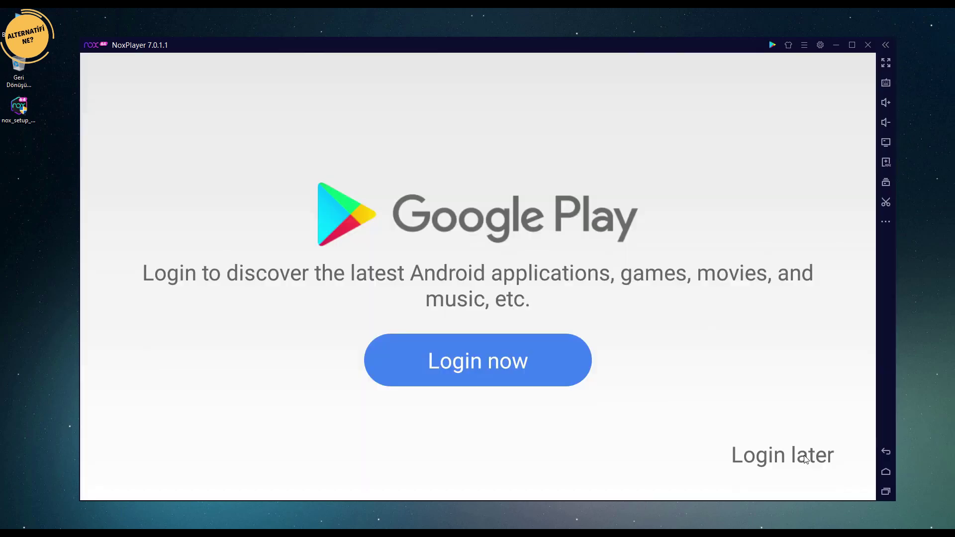
pyautogui.click(806, 456)
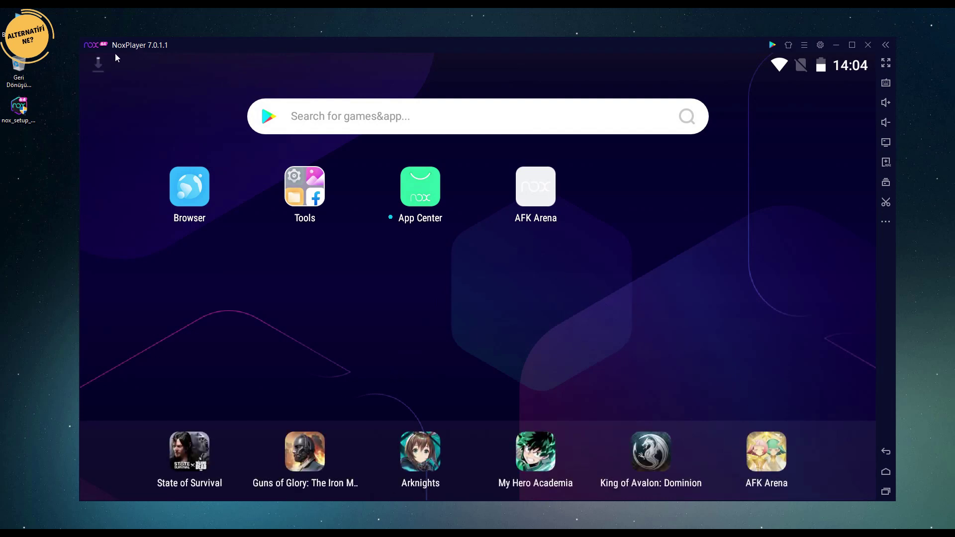
# Look at the emulator's notifications and its additional sidebar tools
pyautogui.click(95, 72)
pyautogui.click(96, 72)
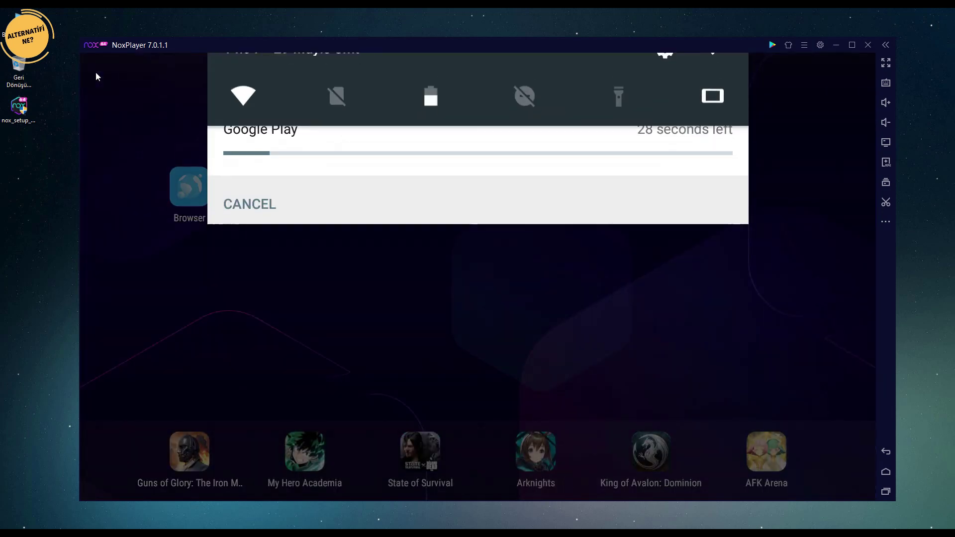
pyautogui.click(886, 222)
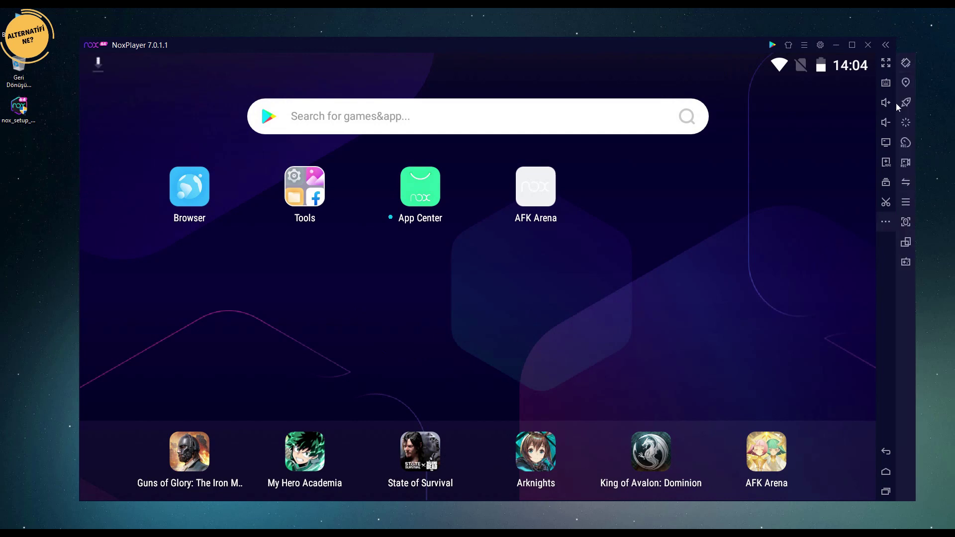
pyautogui.click(886, 222)
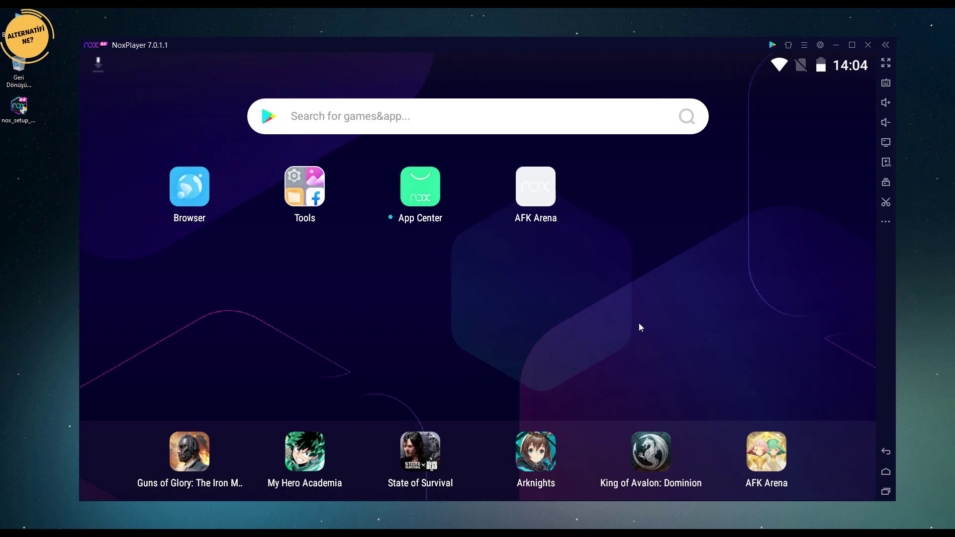
# Look through the theme center and examine the emulator's system information
pyautogui.click(788, 44)
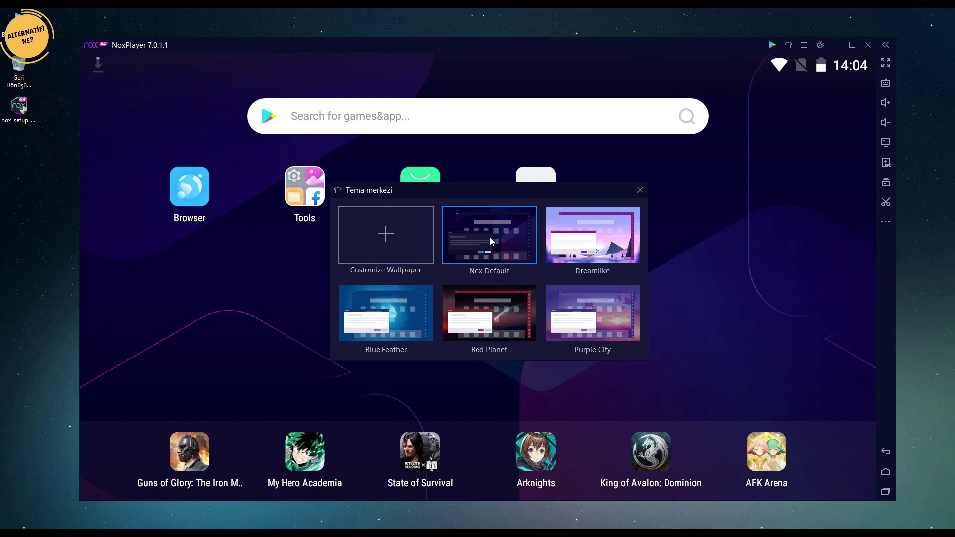
pyautogui.click(598, 309)
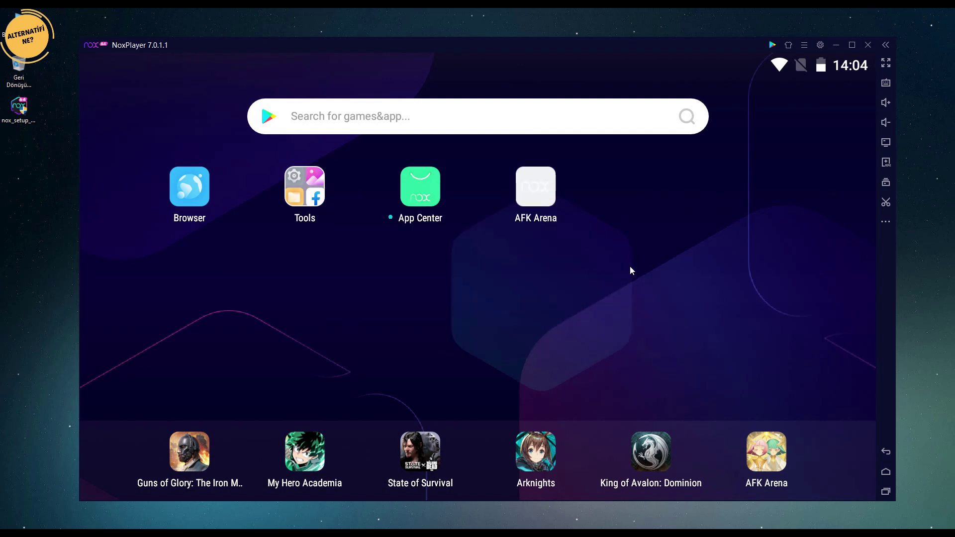
pyautogui.click(806, 44)
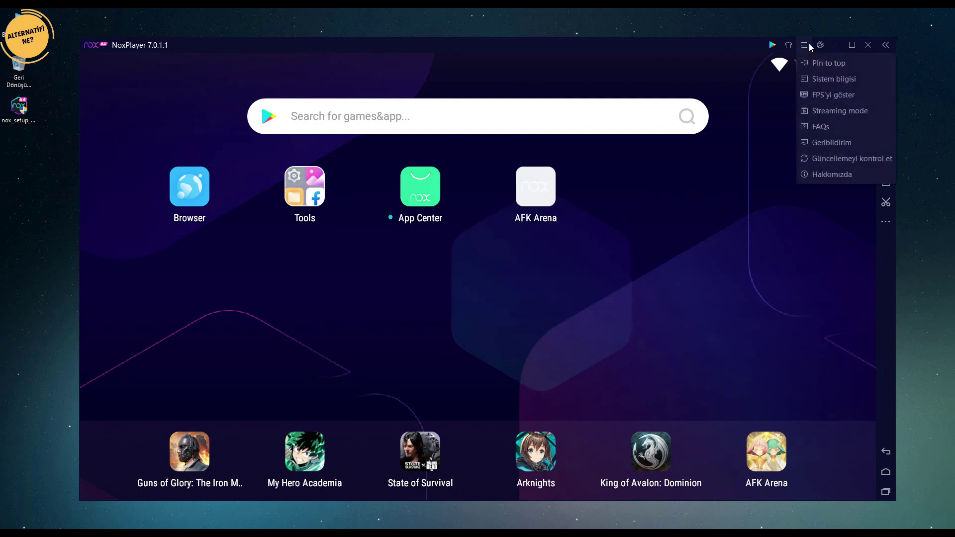
pyautogui.click(834, 77)
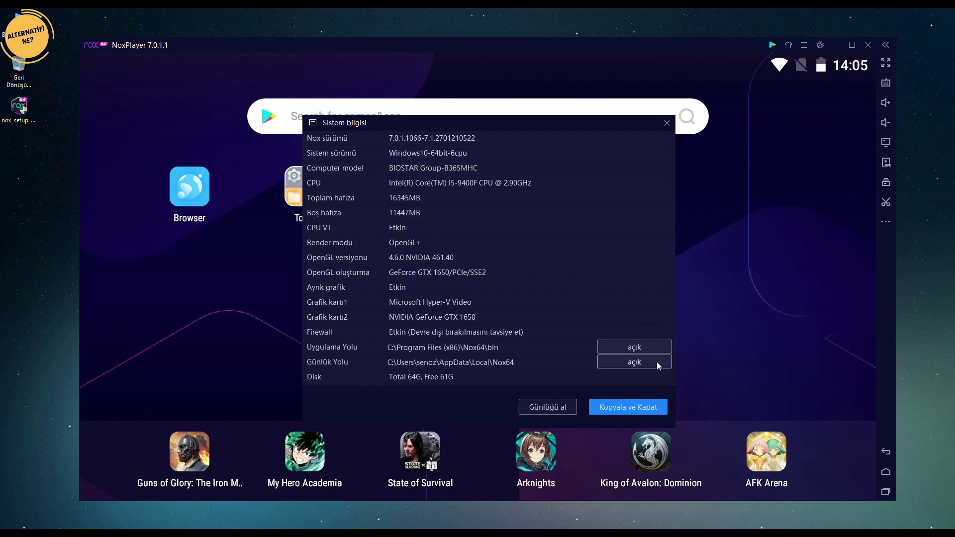
pyautogui.click(667, 122)
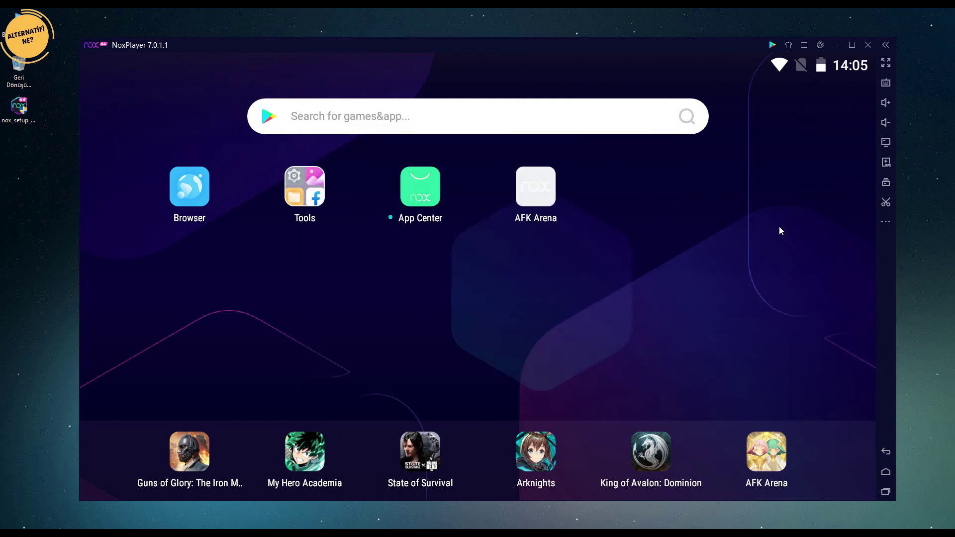
# Select the Red Planet and Dreamlike themes in the theme center and close it
pyautogui.click(789, 44)
pyautogui.click(487, 326)
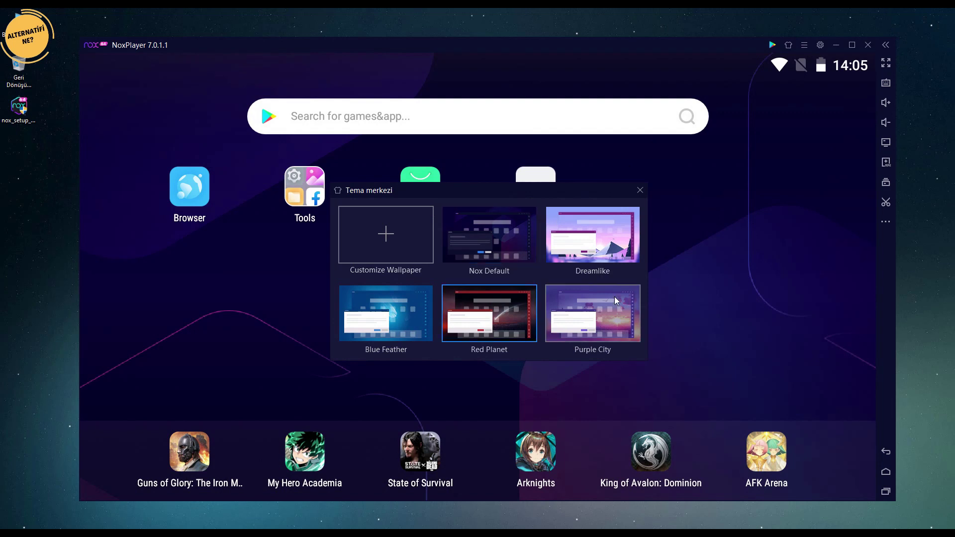
pyautogui.click(620, 247)
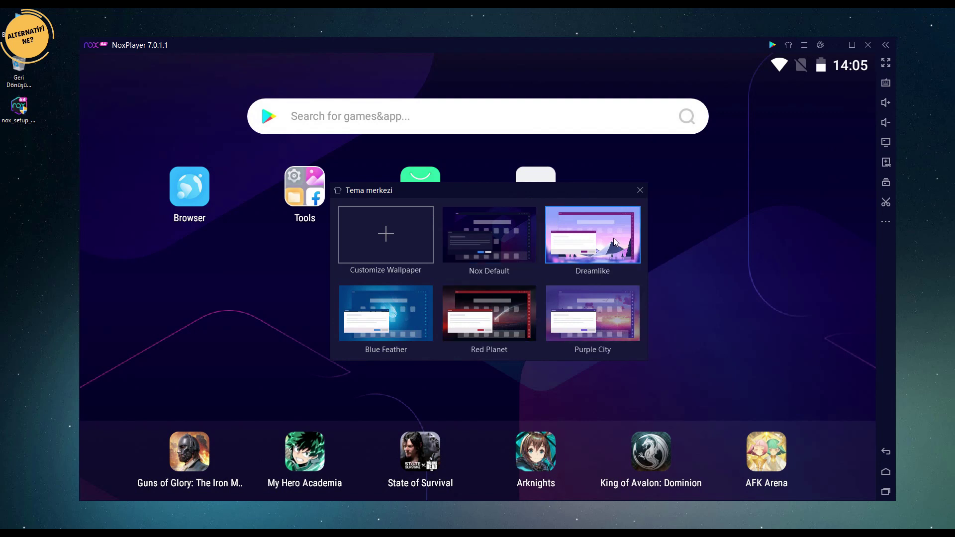
pyautogui.click(640, 190)
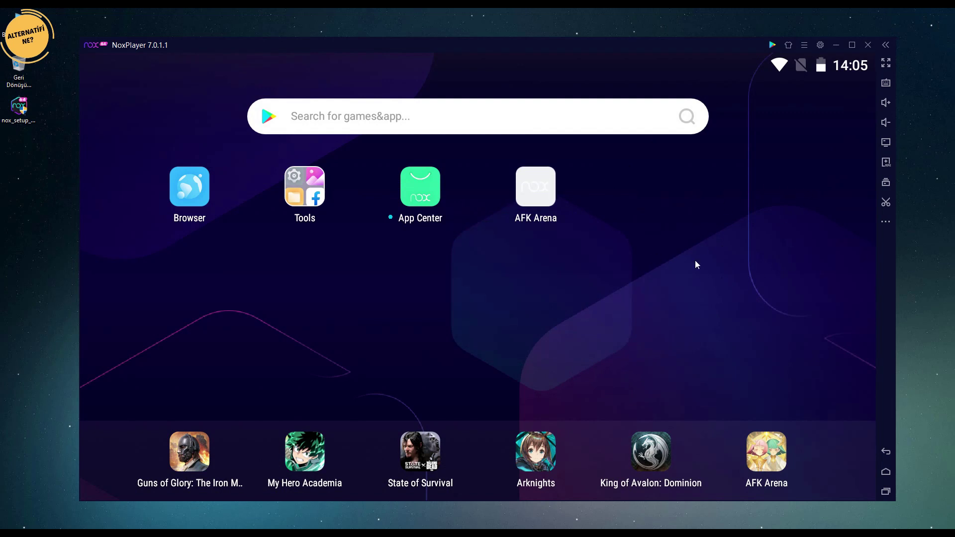
# Review the general options in the system settings and open the performance settings
pyautogui.click(806, 46)
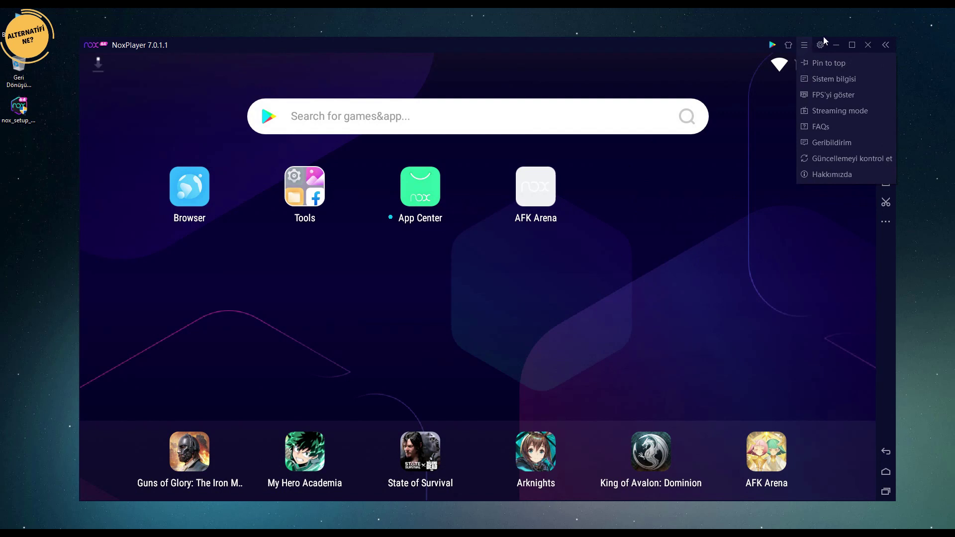
pyautogui.click(820, 45)
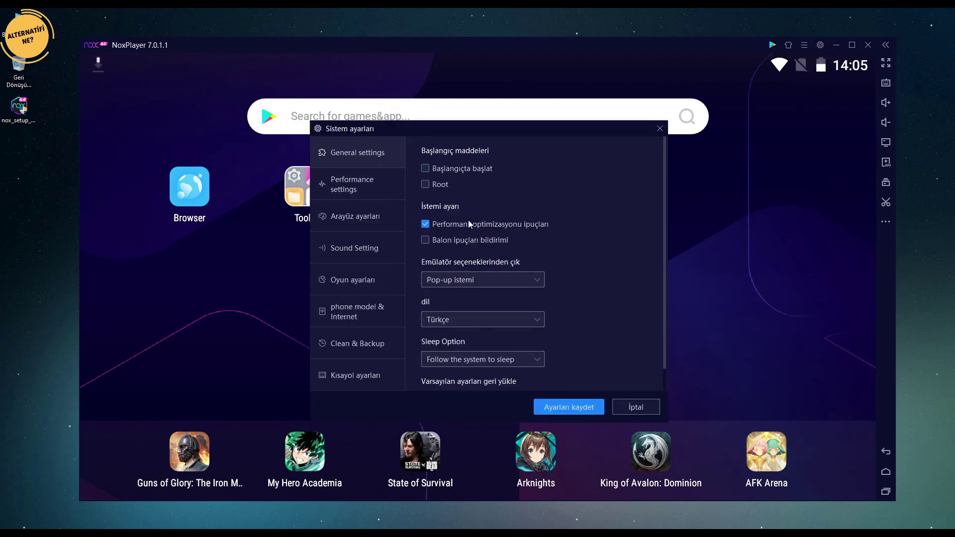
pyautogui.scroll(-1, 537, 286)
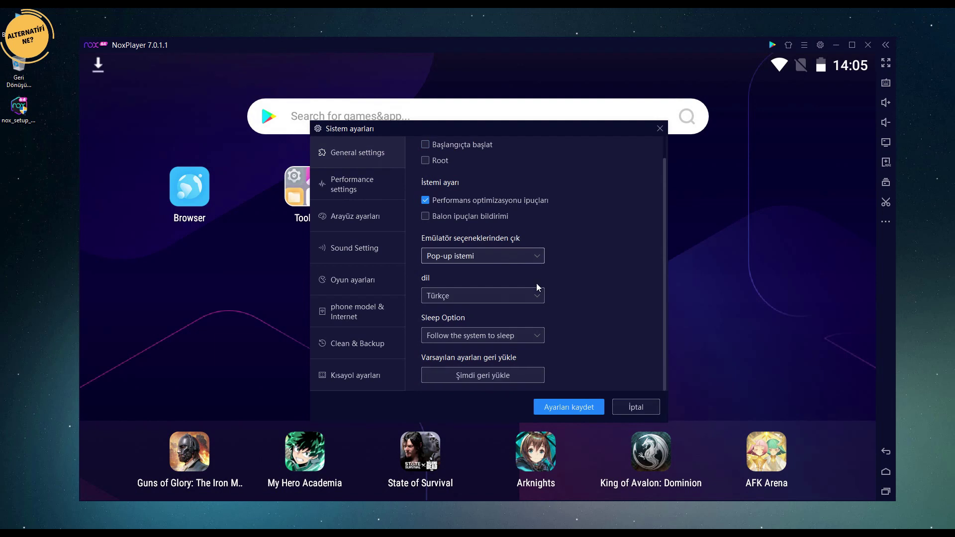
pyautogui.scroll(1, 497, 323)
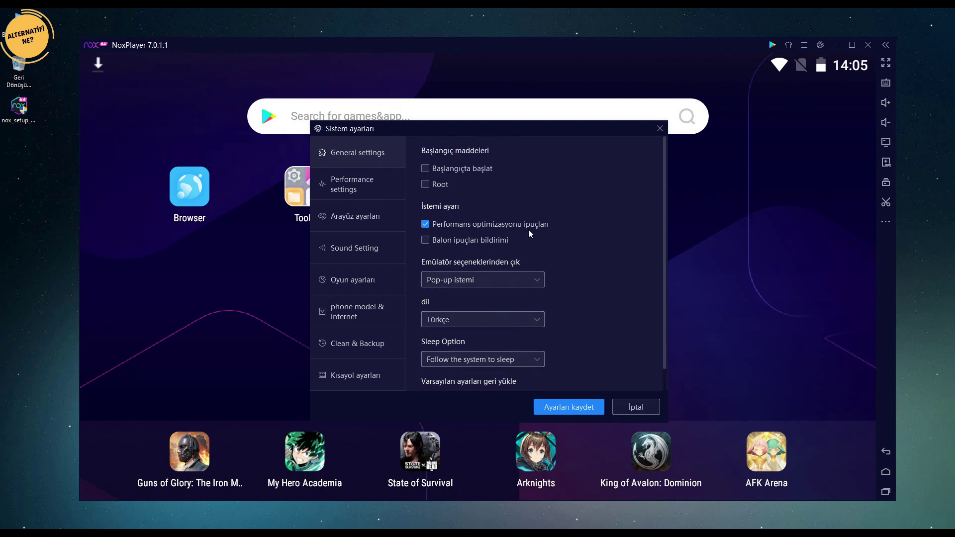
pyautogui.click(359, 179)
# Set the performance profile to Düşük (1 CPU core, 2048 MB memory)
pyautogui.click(580, 171)
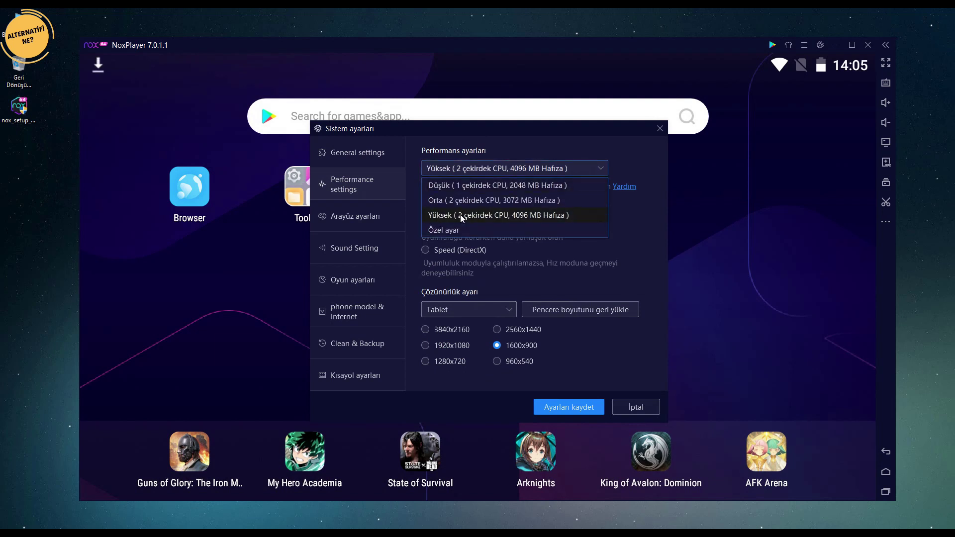
pyautogui.click(537, 187)
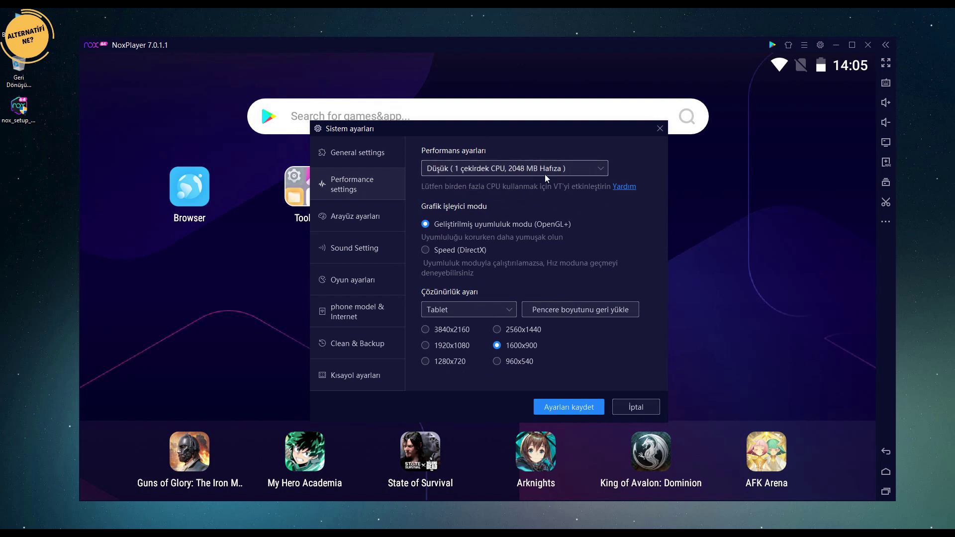
# Switch the performance profile to custom (Özel ayar) and set the memory to 1024 MB
pyautogui.click(596, 169)
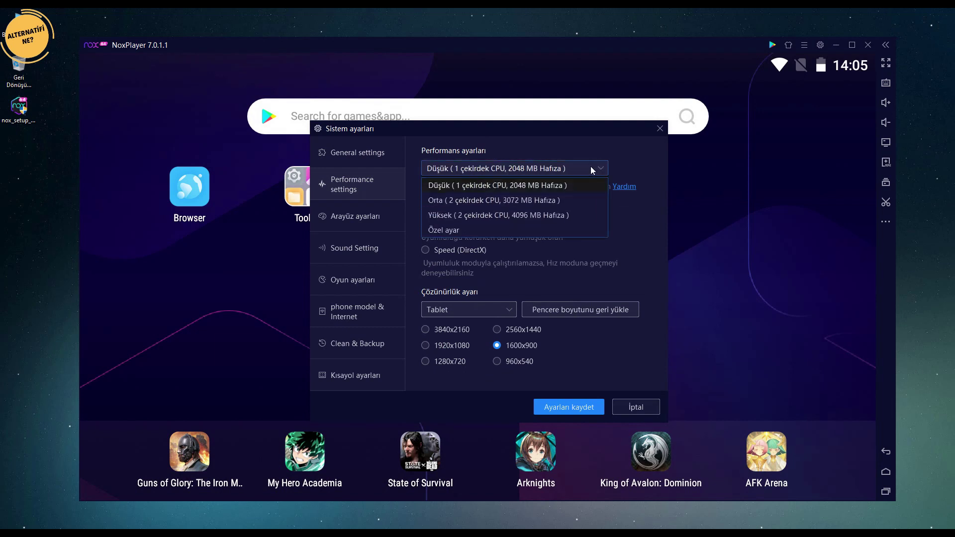
pyautogui.click(454, 231)
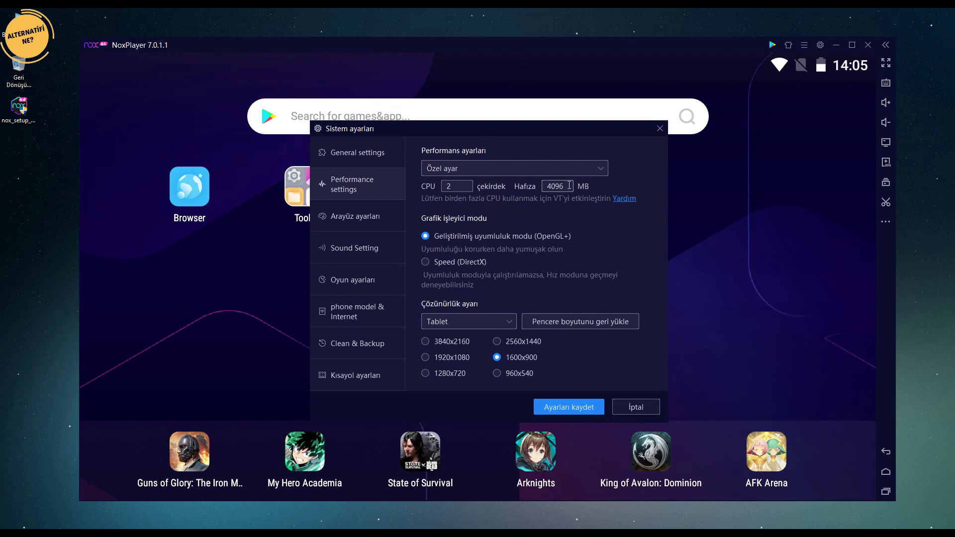
pyautogui.click(597, 169)
pyautogui.click(603, 170)
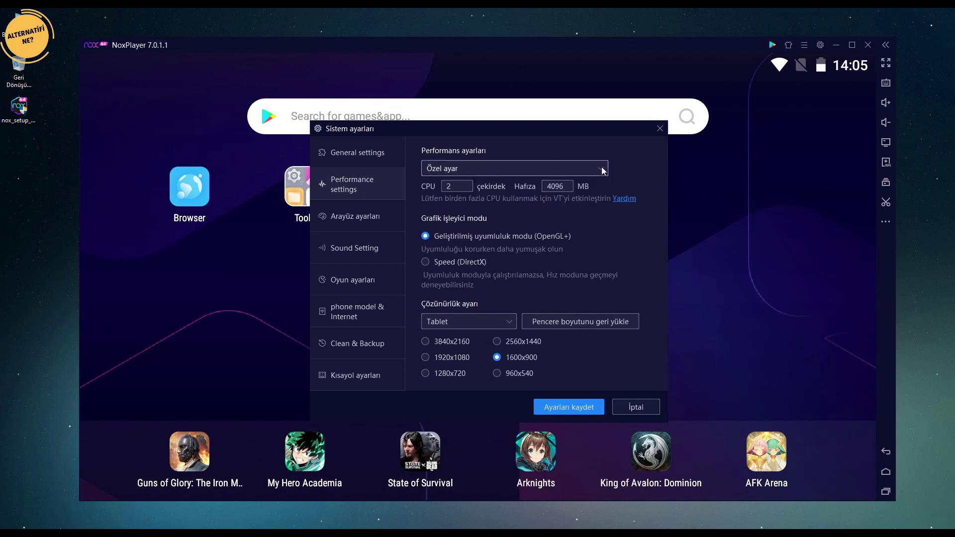
pyautogui.doubleClick(557, 187)
pyautogui.write('1024')
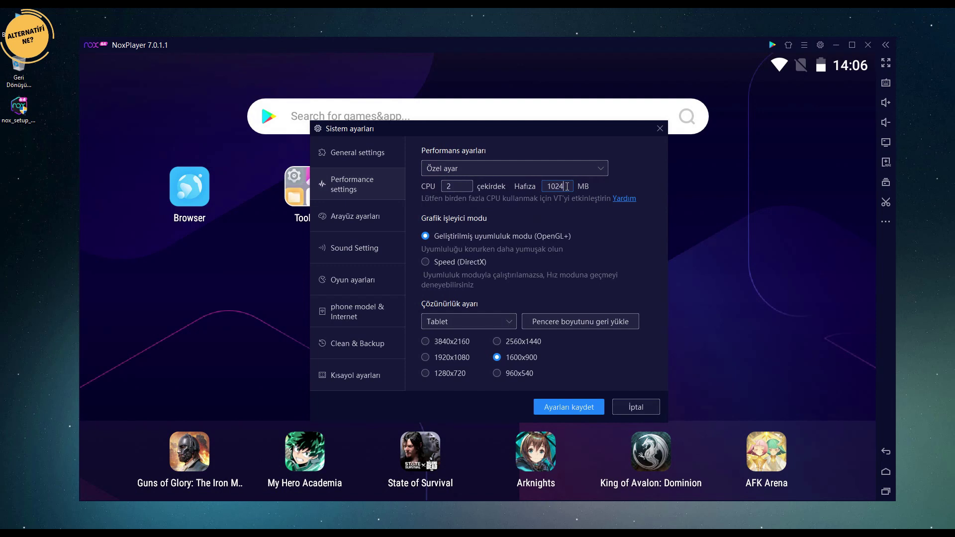
# Set the memory of the custom performance profile to 2048 MB
pyautogui.doubleClick(569, 189)
pyautogui.doubleClick(572, 187)
pyautogui.write('2048')
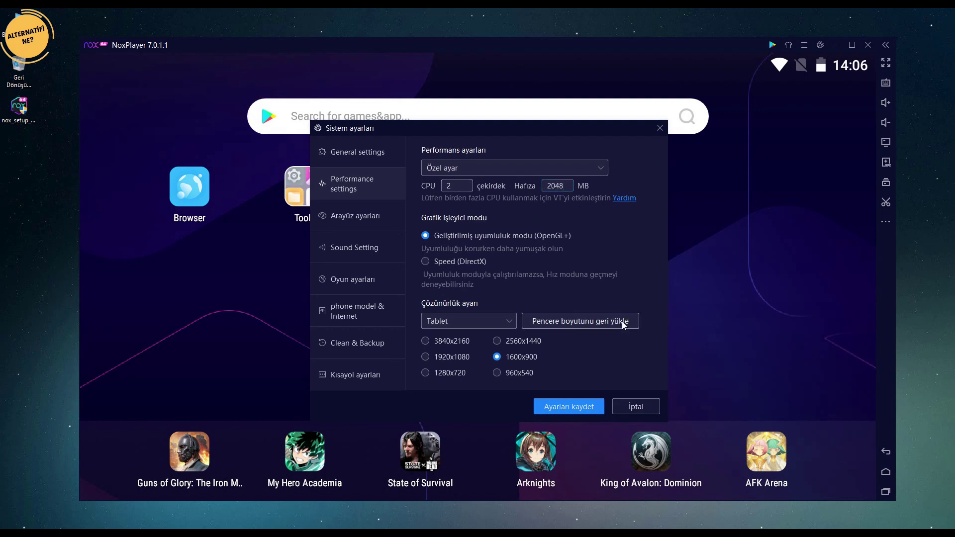
# Set the performance profile to Düşük (1 CPU core, 2048 MB memory), save the settings and restart the emulator immediately
pyautogui.click(592, 168)
pyautogui.click(525, 185)
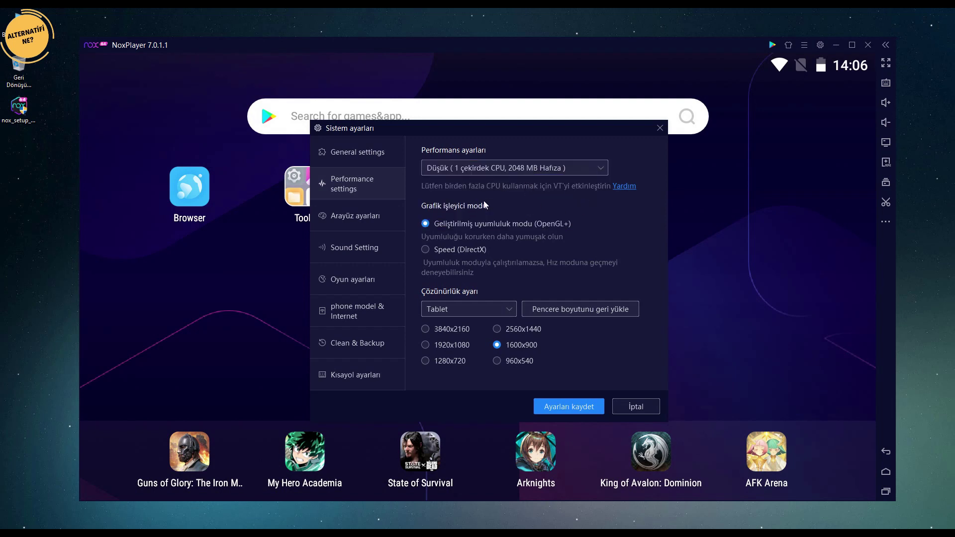
pyautogui.click(576, 407)
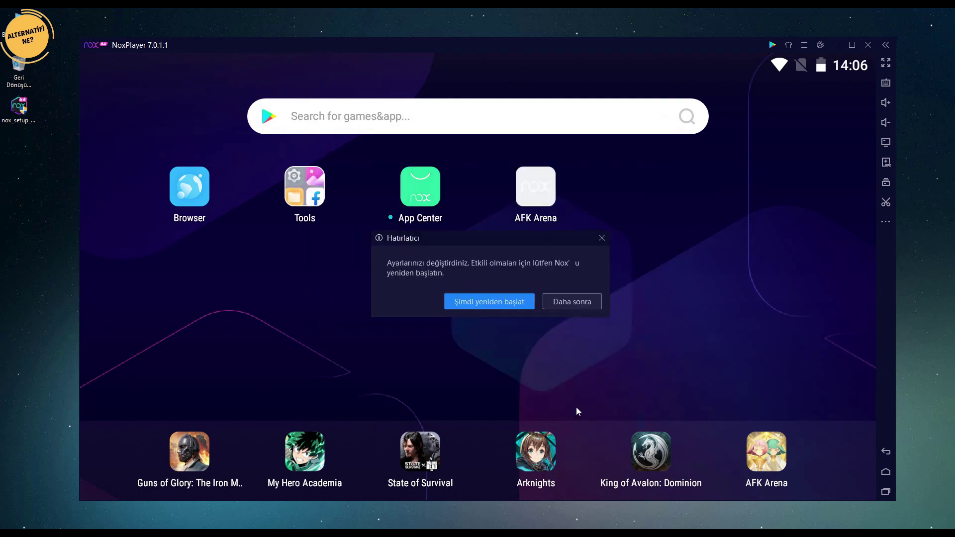
pyautogui.click(481, 301)
pyautogui.click(491, 303)
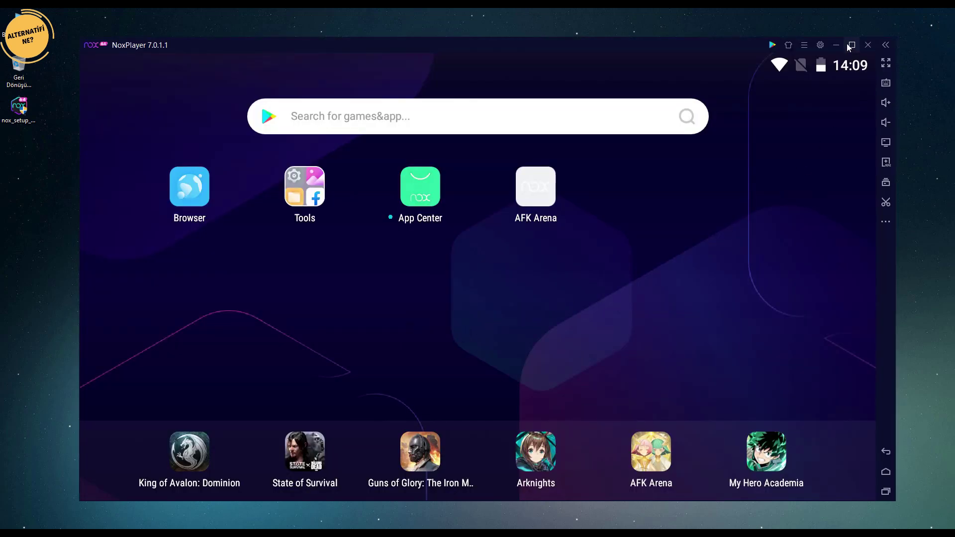
# Check the saved performance profile in the system settings and close them
pyautogui.click(820, 44)
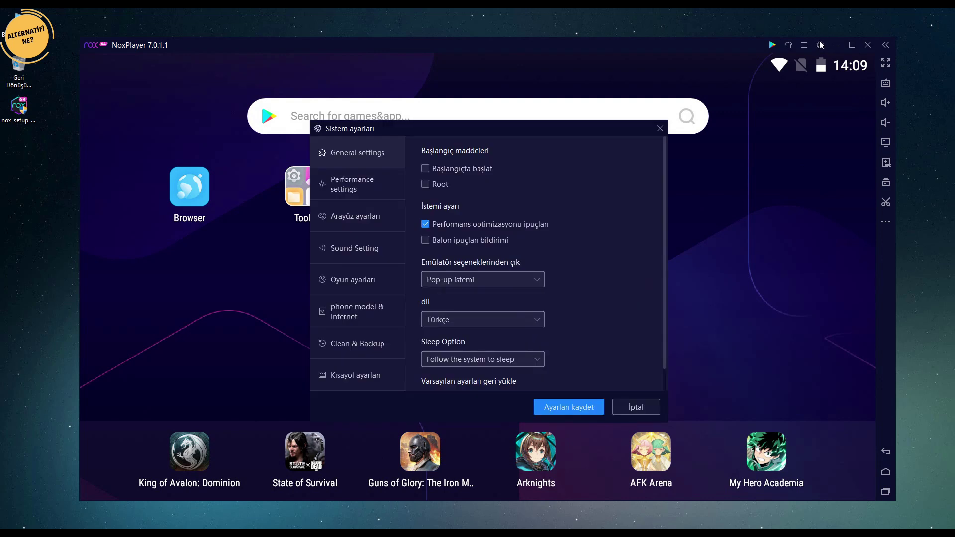
pyautogui.click(351, 182)
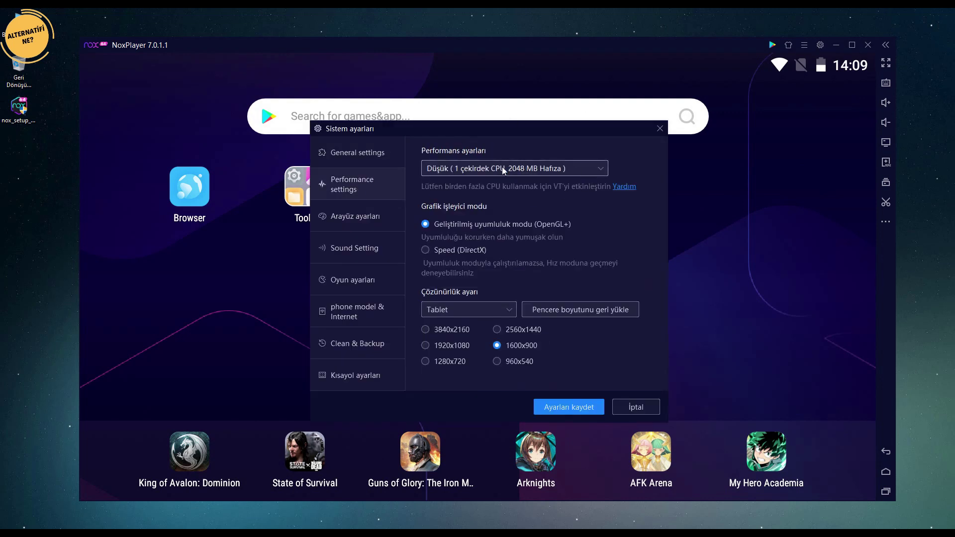
pyautogui.click(659, 130)
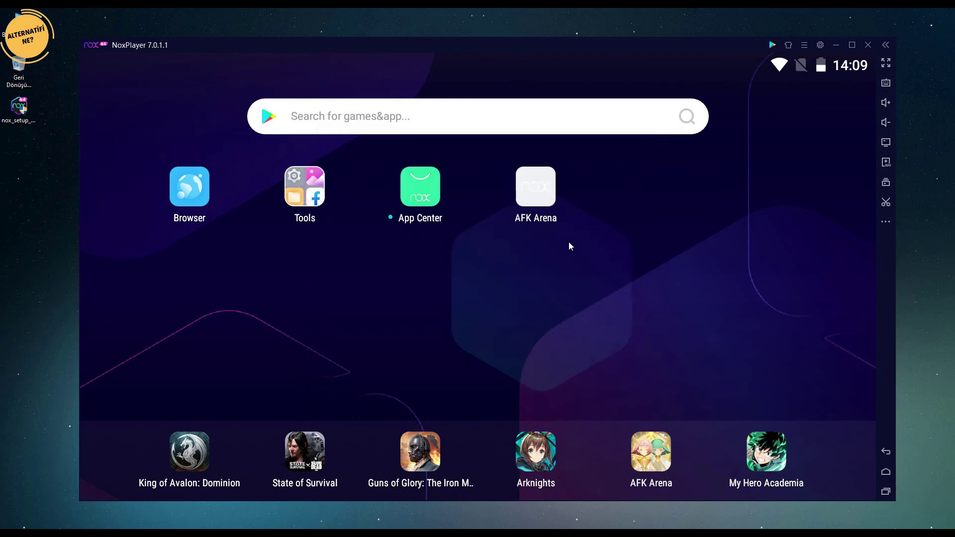
# Open the Windows Task Manager, check overall memory usage and the NoxVBoxHandle Frontend process, and close it
pyautogui.rightClick(291, 532)
pyautogui.click(356, 492)
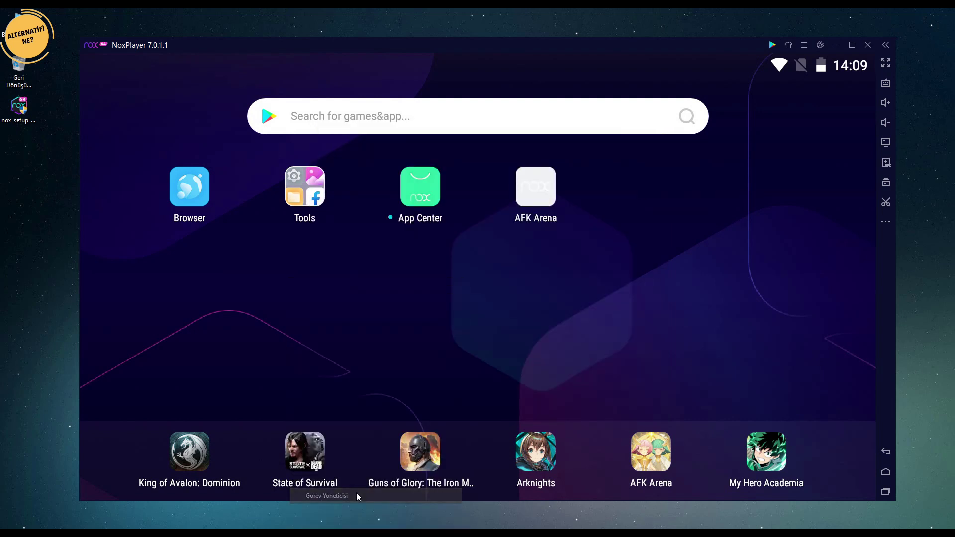
pyautogui.click(469, 160)
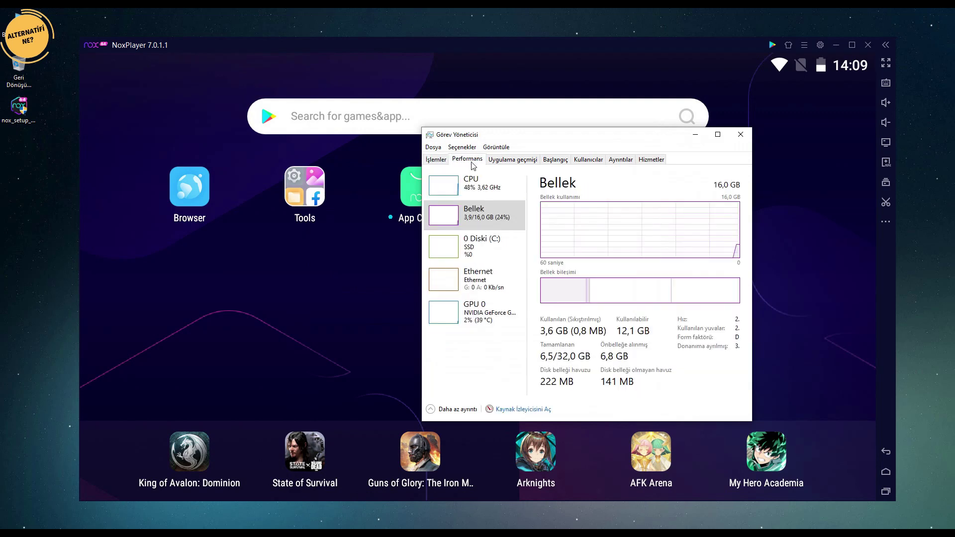
pyautogui.click(436, 159)
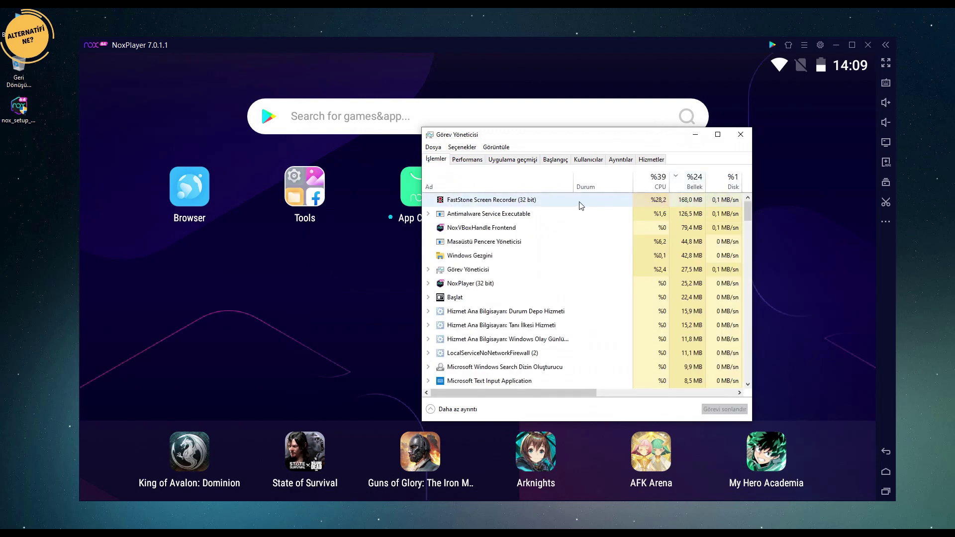
pyautogui.click(529, 228)
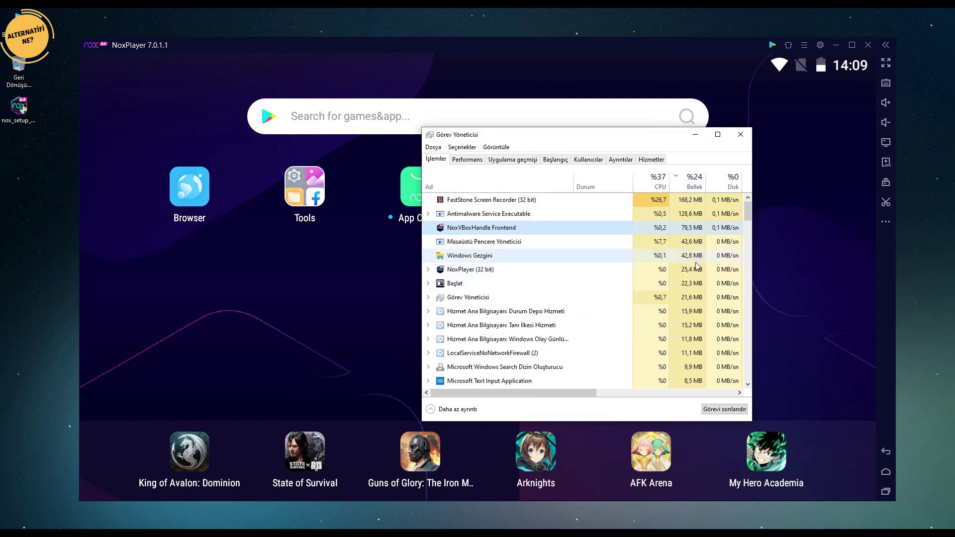
pyautogui.click(740, 135)
# Switch the performance profile to Özel ayar in the system settings and set the CPU to 1 core
pyautogui.click(820, 45)
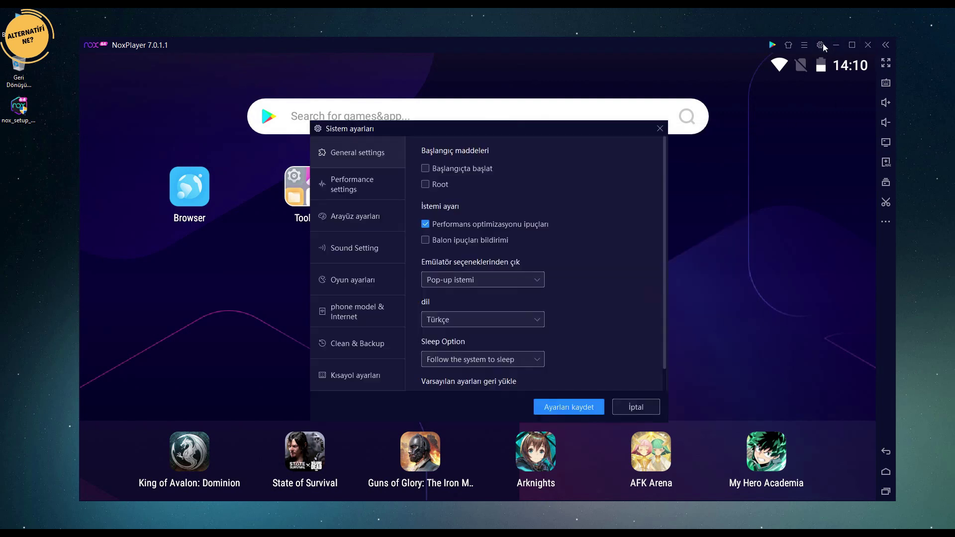
pyautogui.click(366, 184)
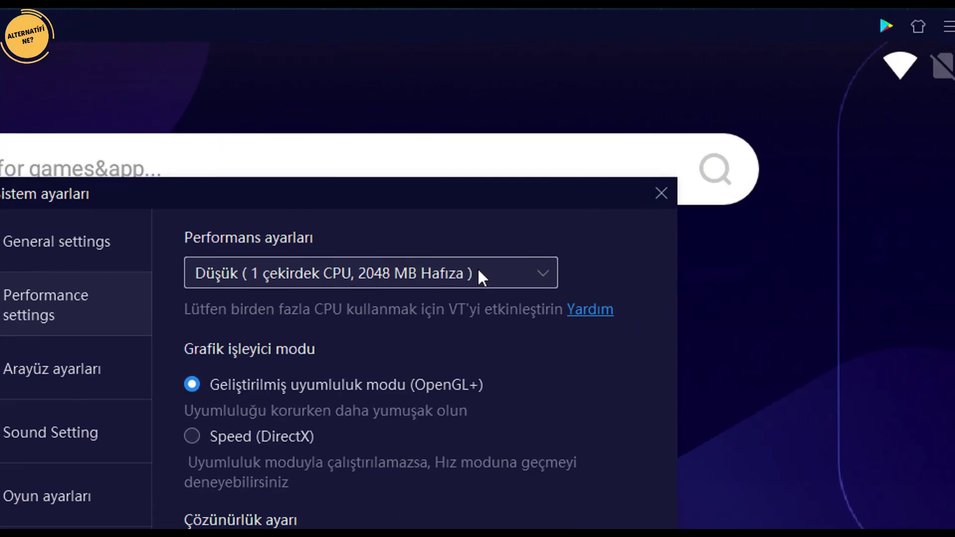
pyautogui.click(567, 168)
pyautogui.click(467, 201)
pyautogui.click(464, 184)
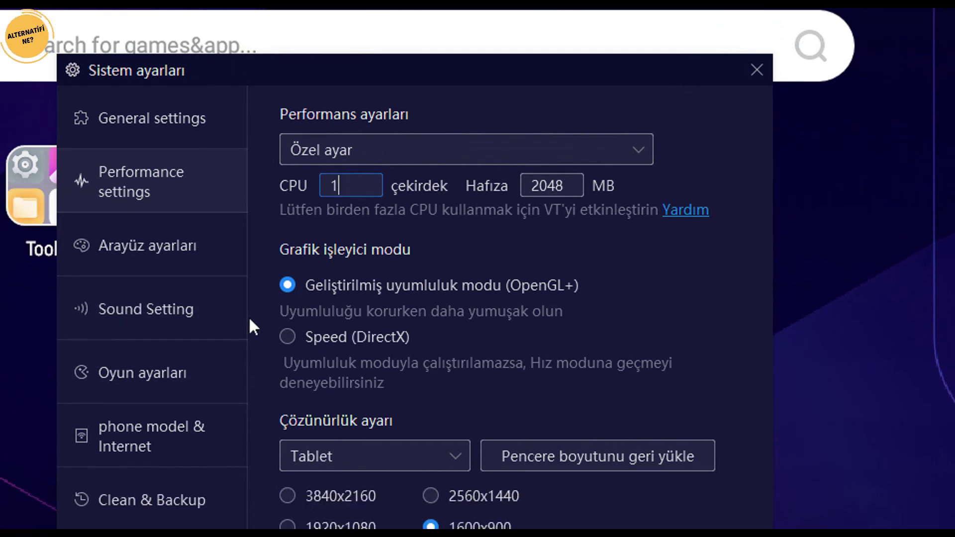
# Try different mouse patterns in the interface settings, finishing with the third cursor style
pyautogui.click(163, 295)
pyautogui.click(396, 300)
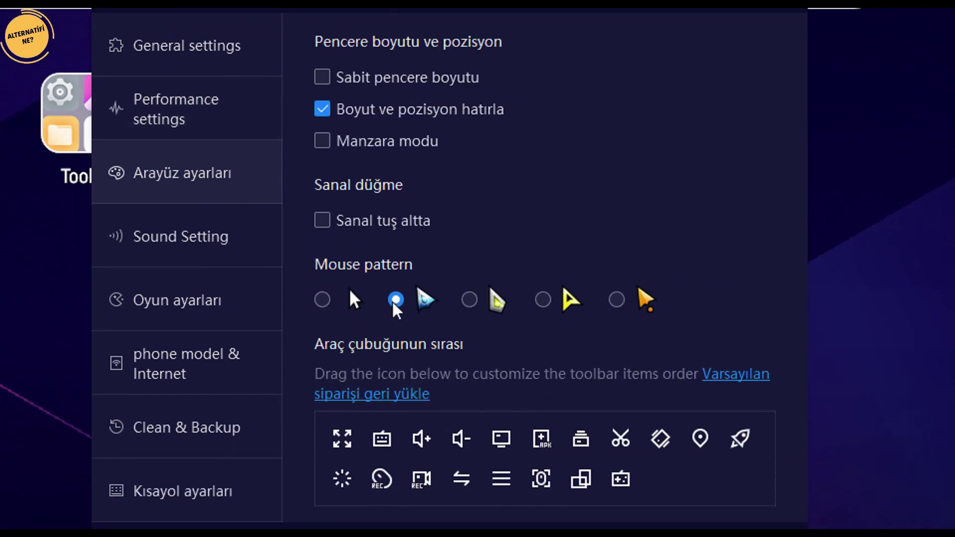
pyautogui.click(323, 299)
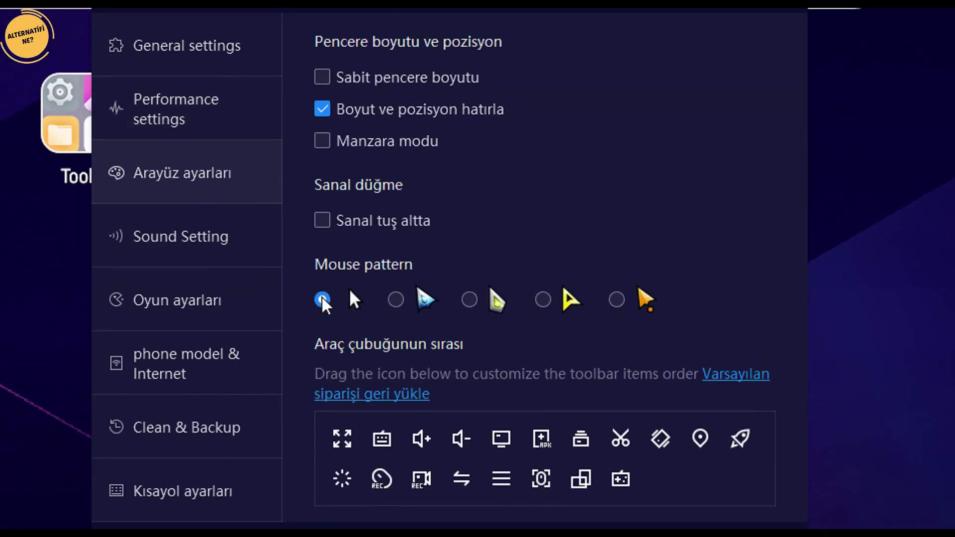
pyautogui.click(478, 303)
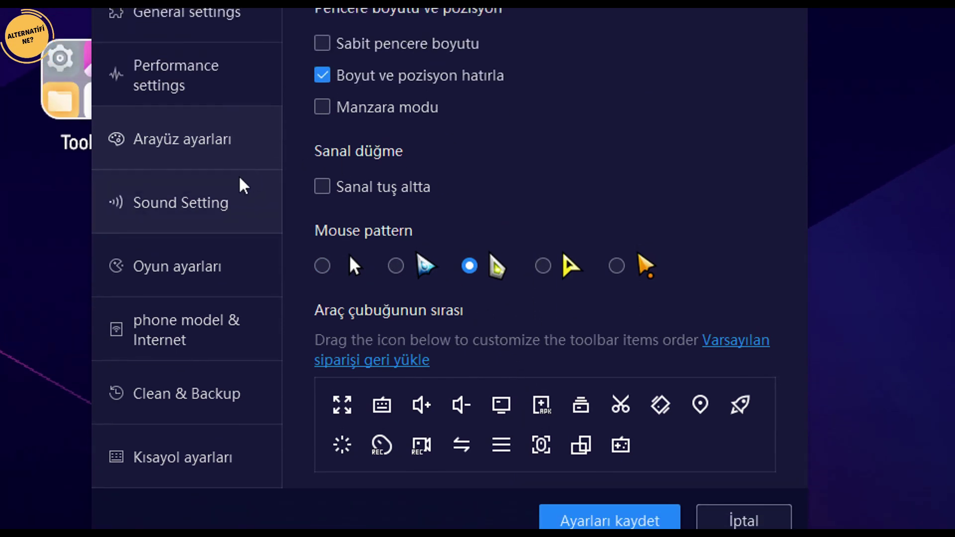
# Review the speaker setting and try several frame rates in the game settings, finishing at 50 FPS
pyautogui.click(206, 204)
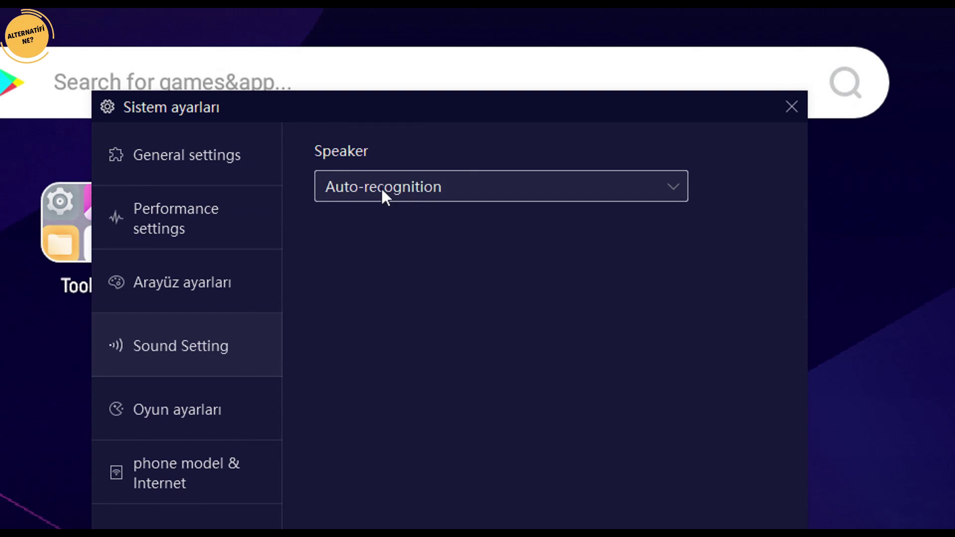
pyautogui.click(191, 405)
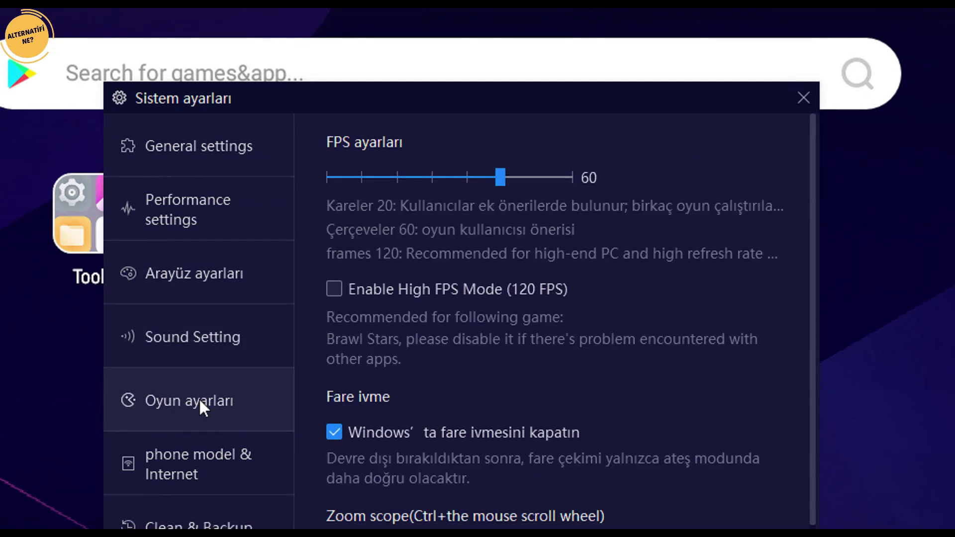
pyautogui.moveTo(502, 180); pyautogui.dragTo(455, 170)
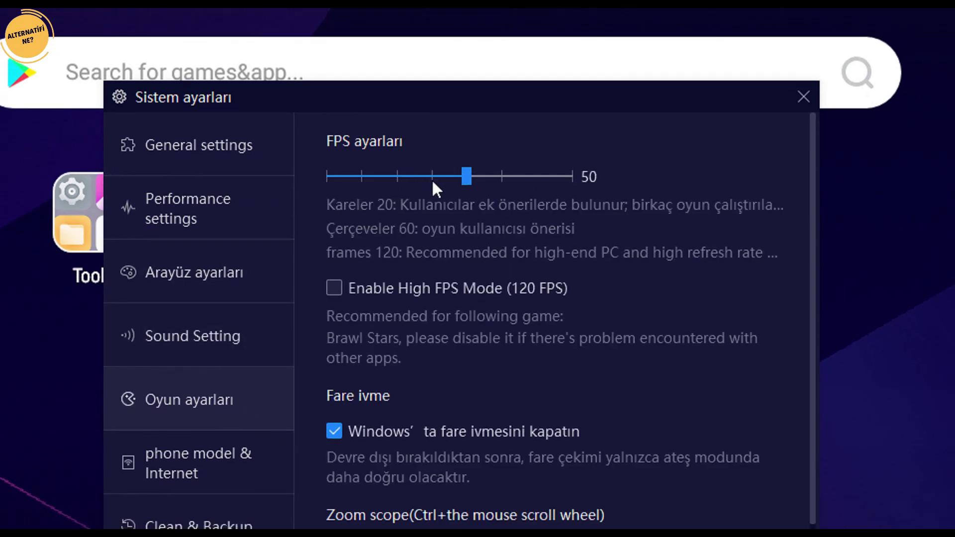
pyautogui.click(433, 179)
pyautogui.click(461, 175)
pyautogui.click(501, 177)
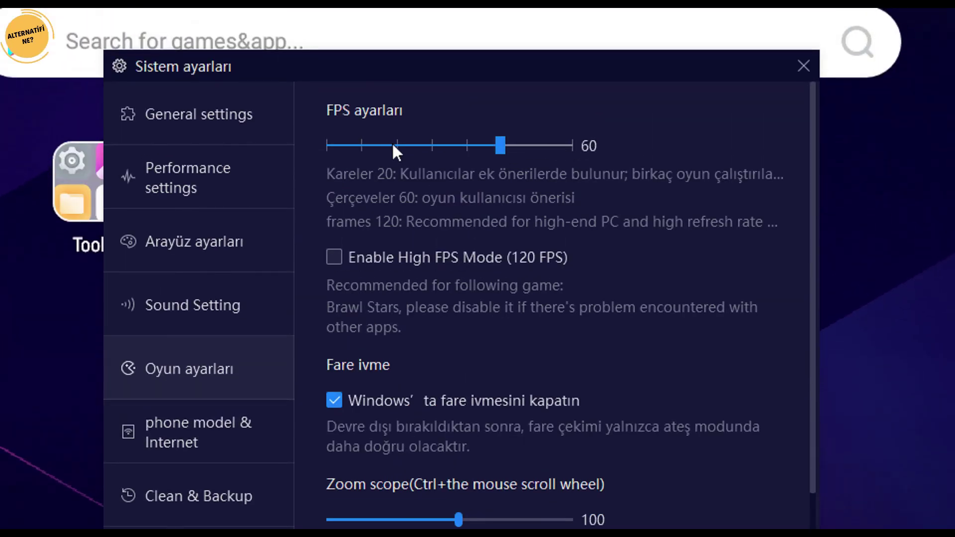
pyautogui.click(393, 144)
pyautogui.click(393, 145)
pyautogui.click(392, 144)
pyautogui.click(463, 145)
pyautogui.click(464, 144)
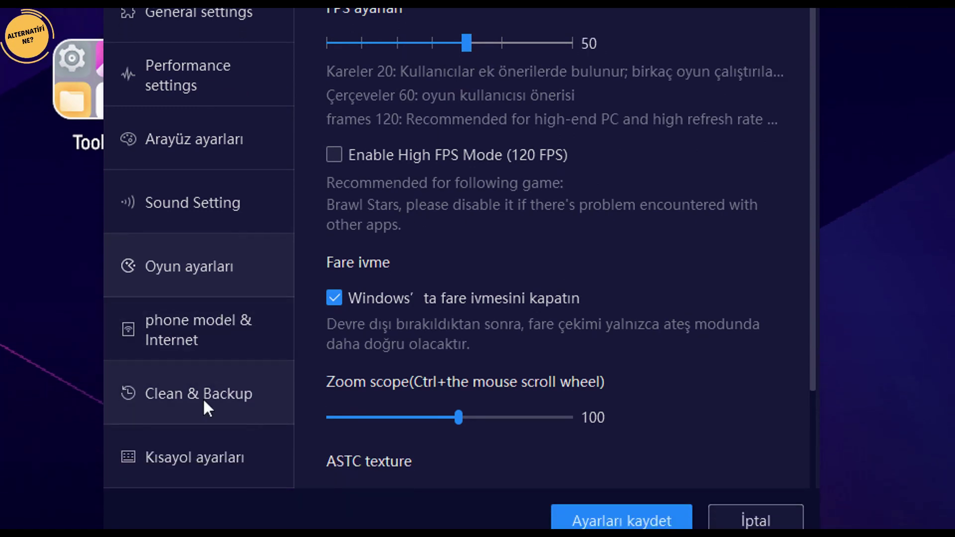
# Review the keyboard shortcut settings and leave the system settings without saving
pyautogui.click(207, 456)
pyautogui.click(215, 399)
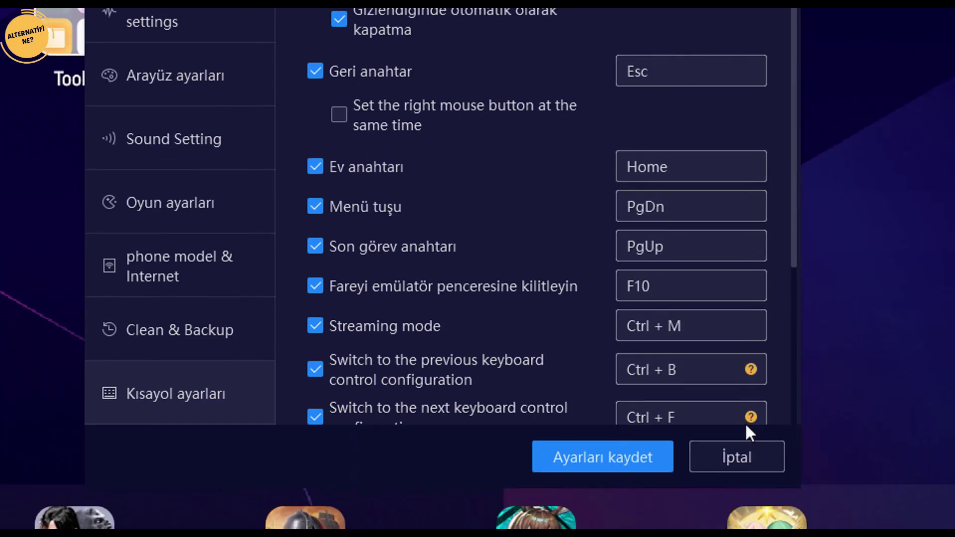
pyautogui.click(750, 384)
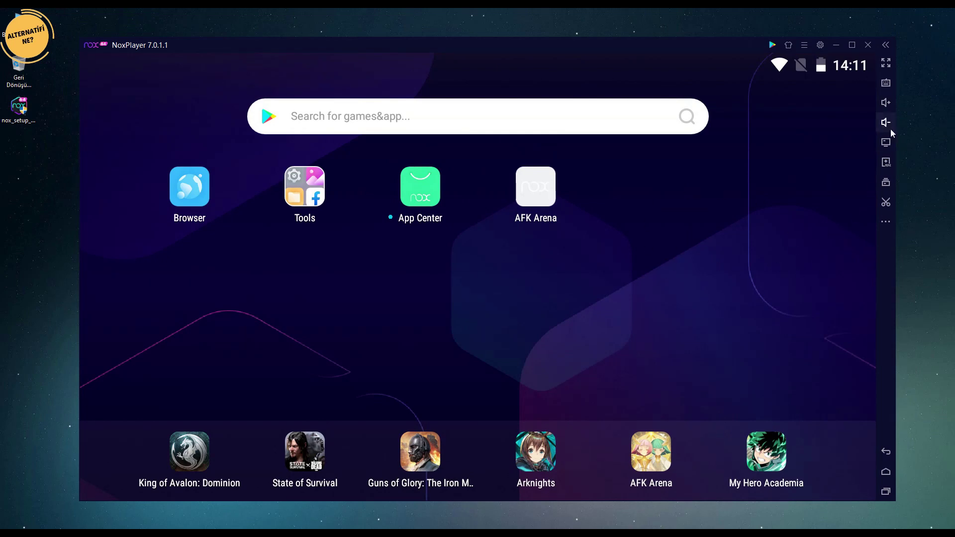
# Preview full-screen mode and examine the keyboard mapping controls, leaving both without saving changes
pyautogui.click(886, 64)
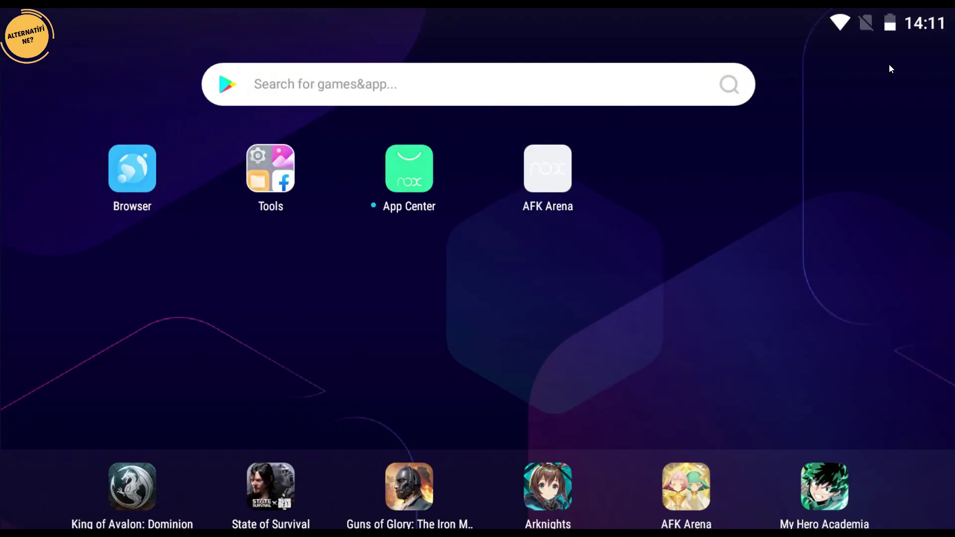
pyautogui.press('Escape')
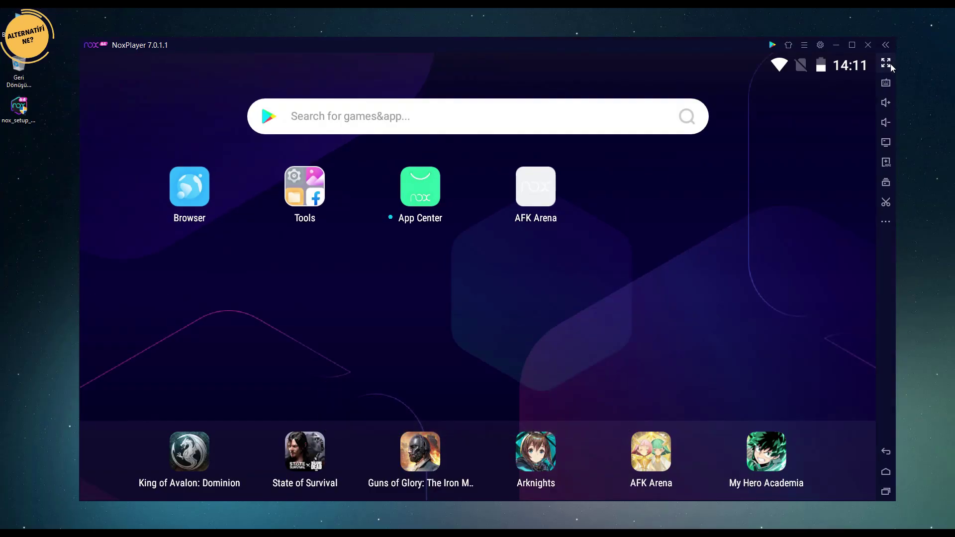
pyautogui.click(887, 83)
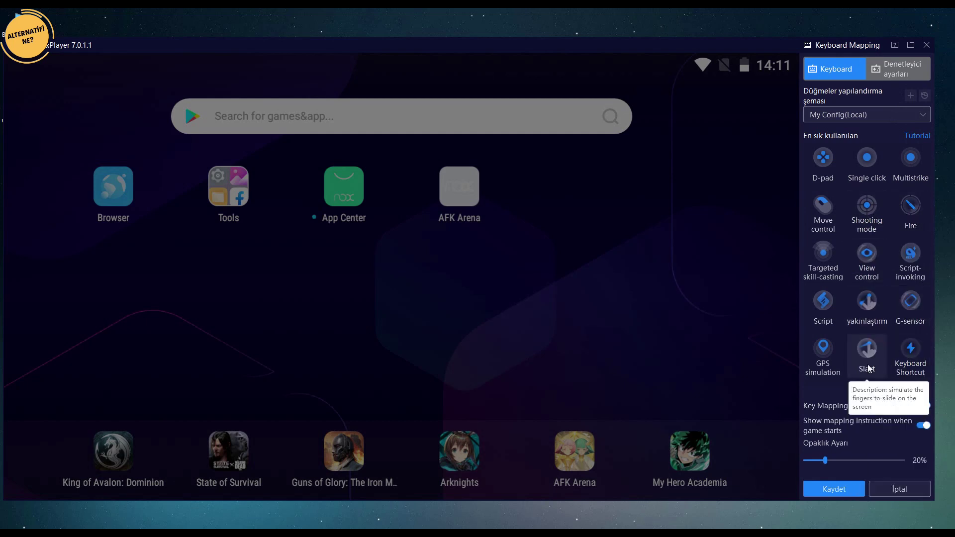
pyautogui.click(887, 494)
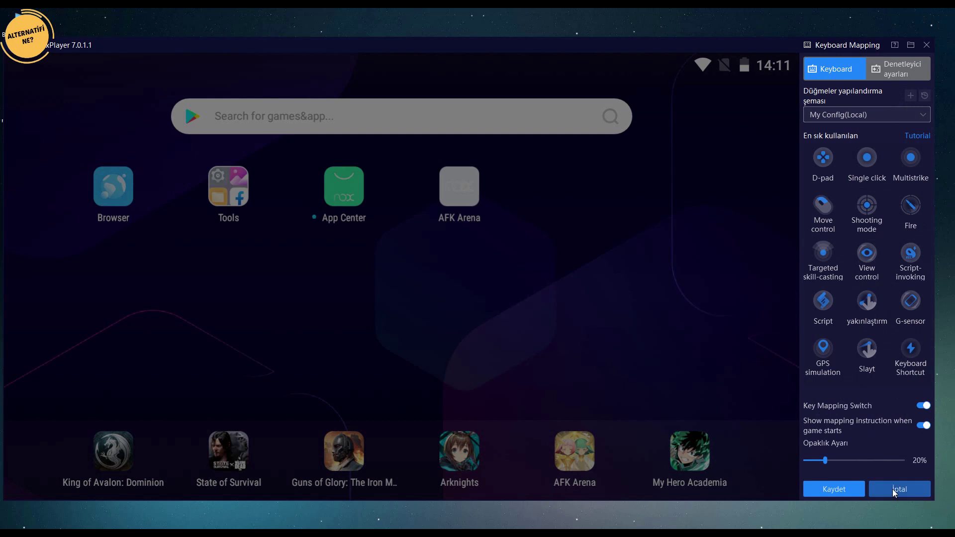
# View the APK installation tool and the multi-instance manager, closing each without adding anything
pyautogui.click(887, 123)
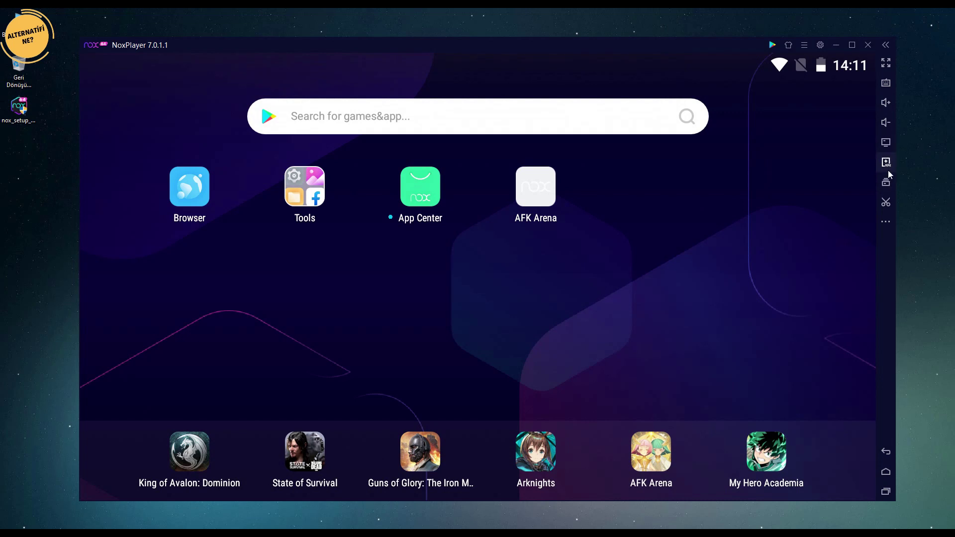
pyautogui.click(886, 162)
pyautogui.click(530, 292)
pyautogui.click(885, 182)
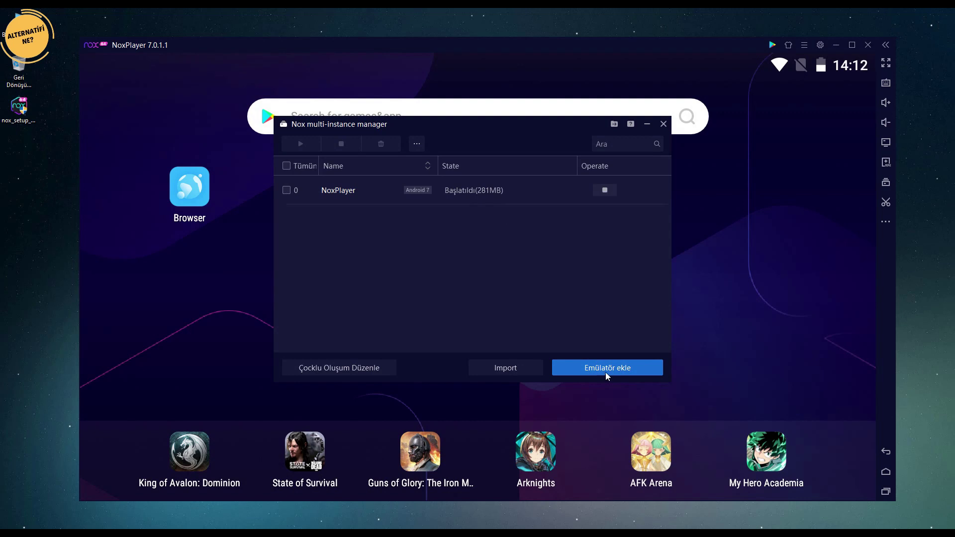
pyautogui.click(664, 122)
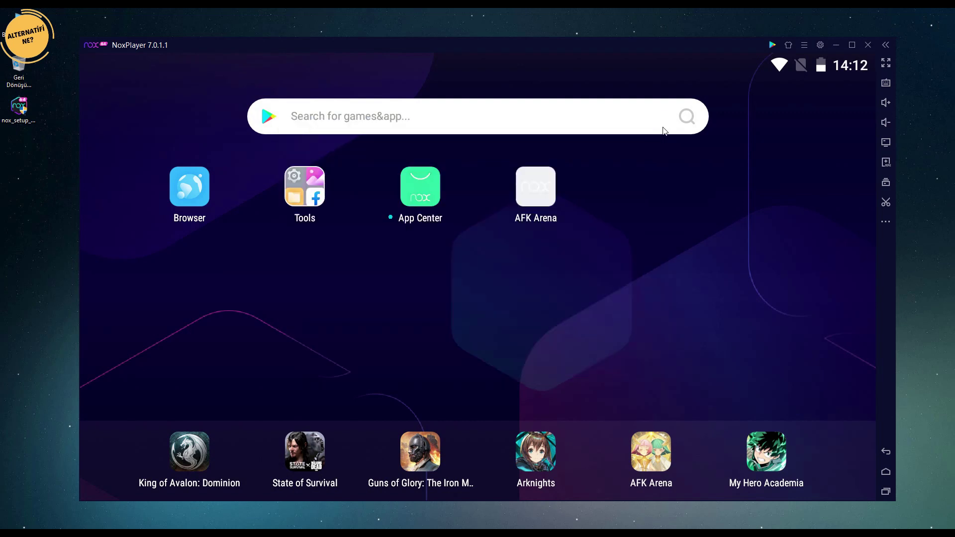
# Expand the additional tools, examine the V-loc, Cleanup and Android restart options, and dismiss the restart dialog
pyautogui.click(886, 223)
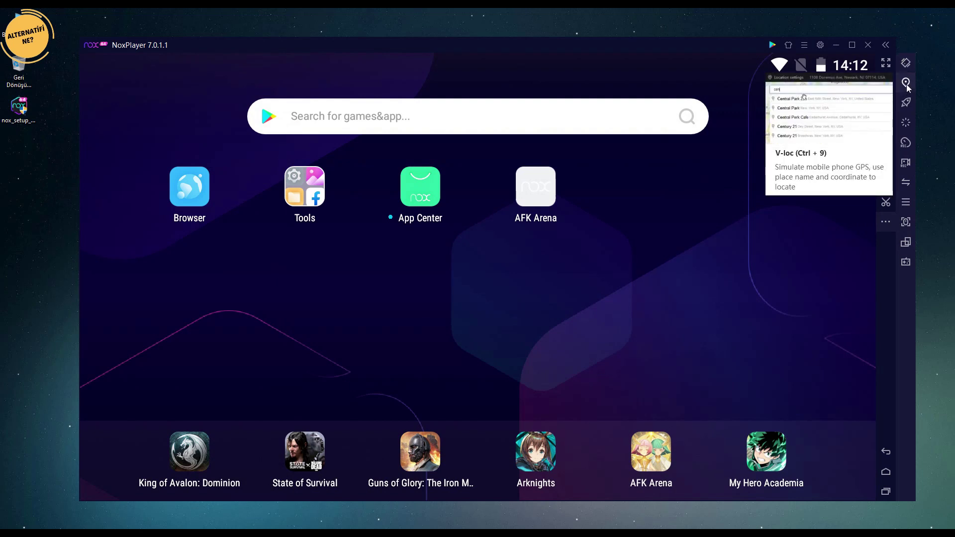
pyautogui.click(905, 104)
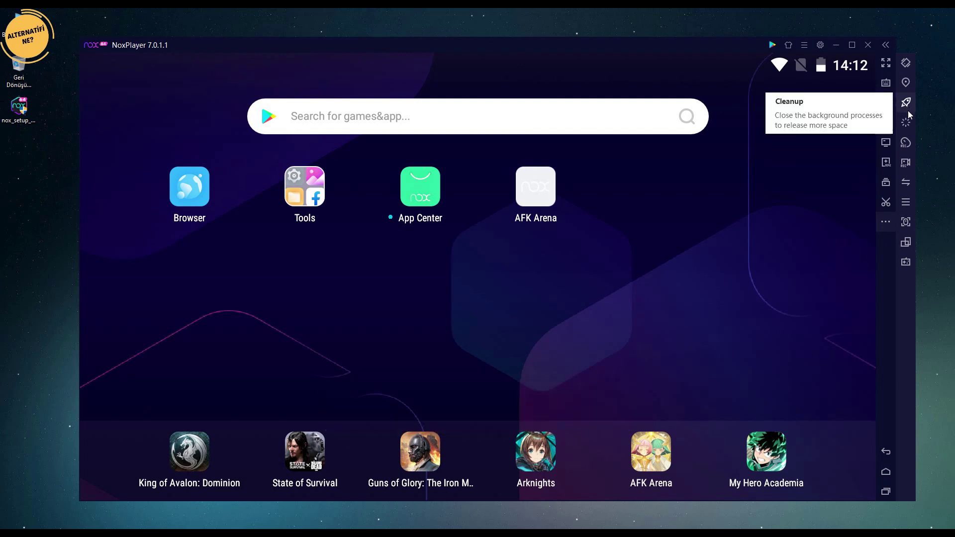
pyautogui.click(905, 123)
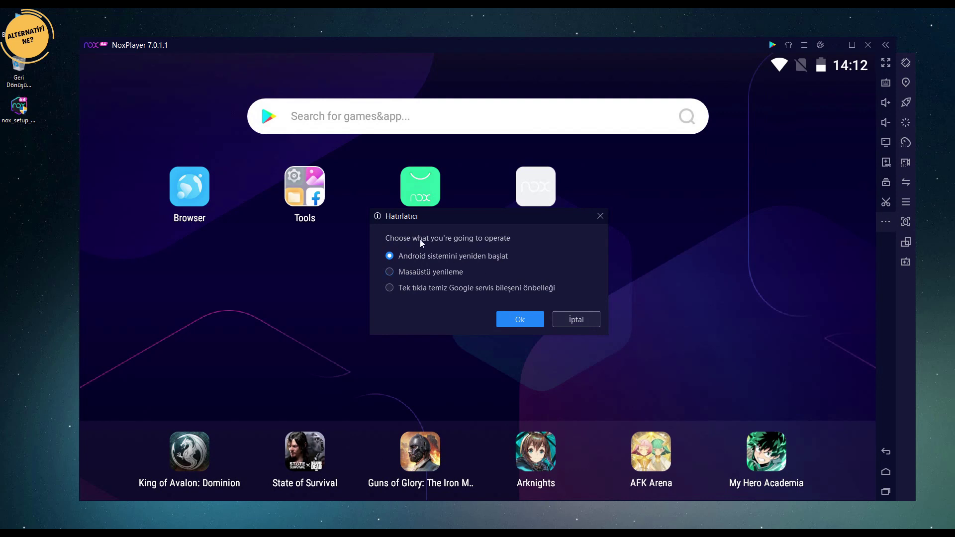
pyautogui.click(600, 215)
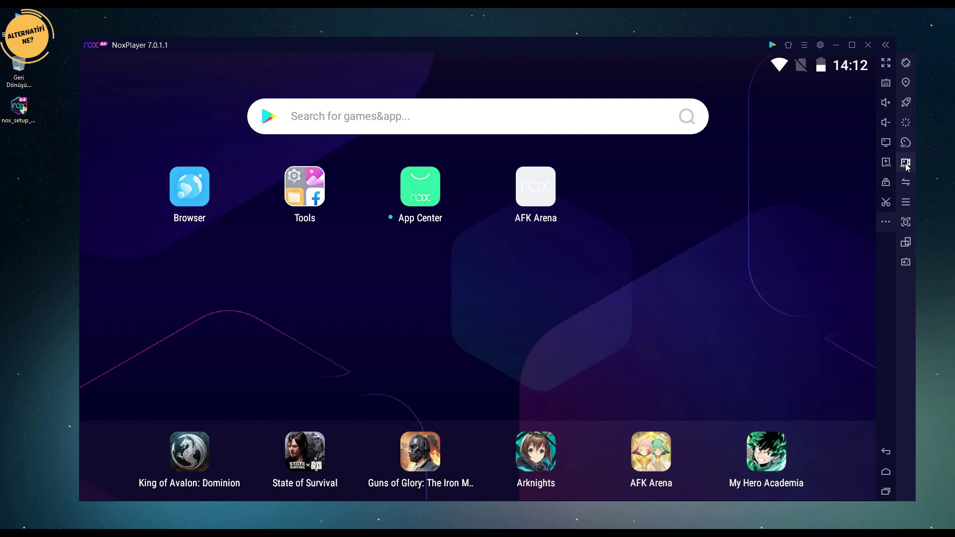
# Start the video recorder tool and accept the download of its component
pyautogui.click(905, 163)
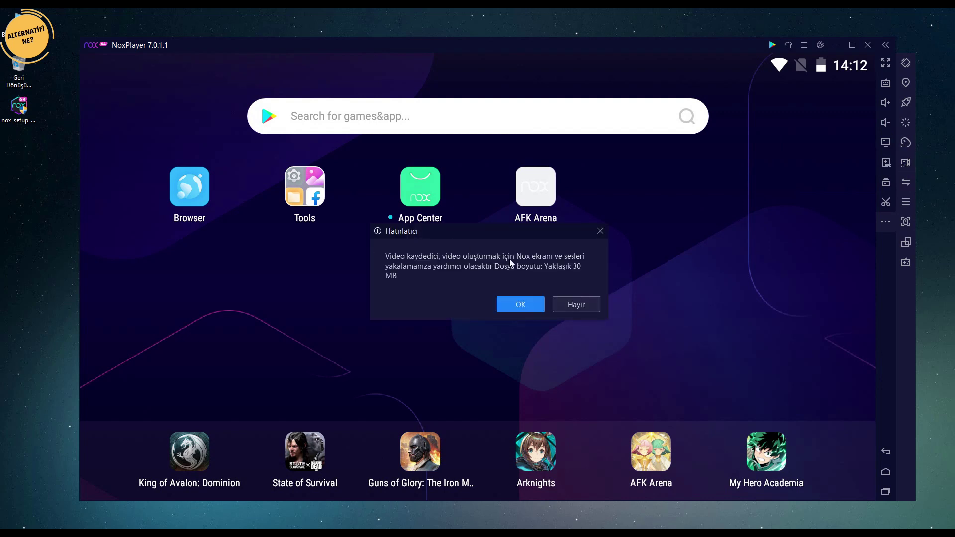
pyautogui.click(520, 304)
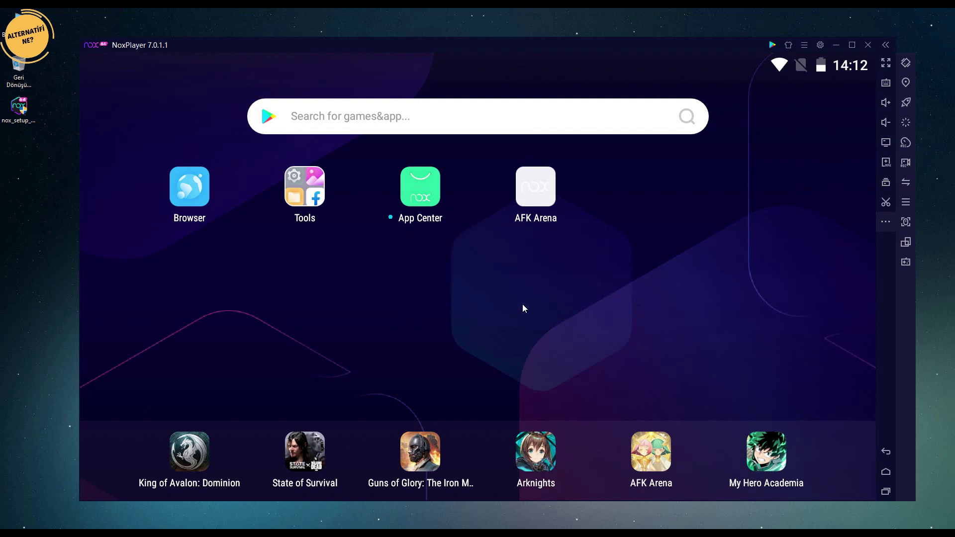